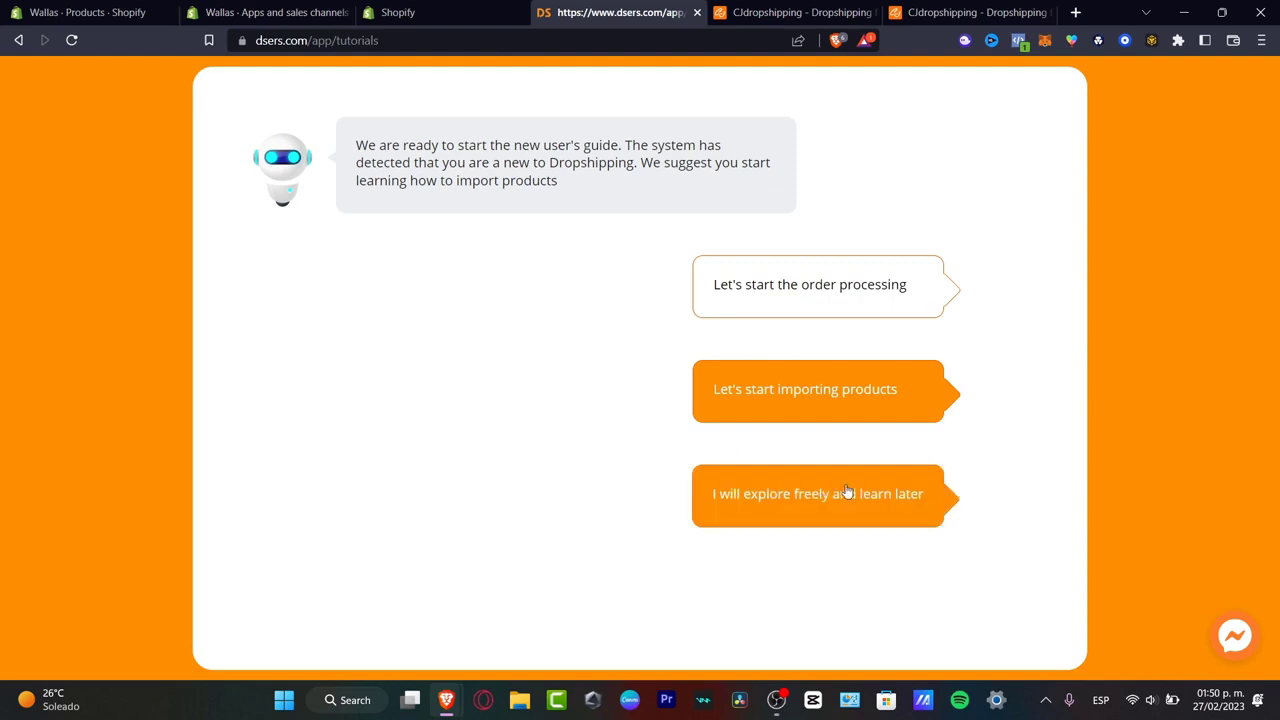
- Skip the beginner guide and add the Moving Sand Art Picture and Bluetooth sleeping headphones to the import list, ending on that list
left_click(936, 510)
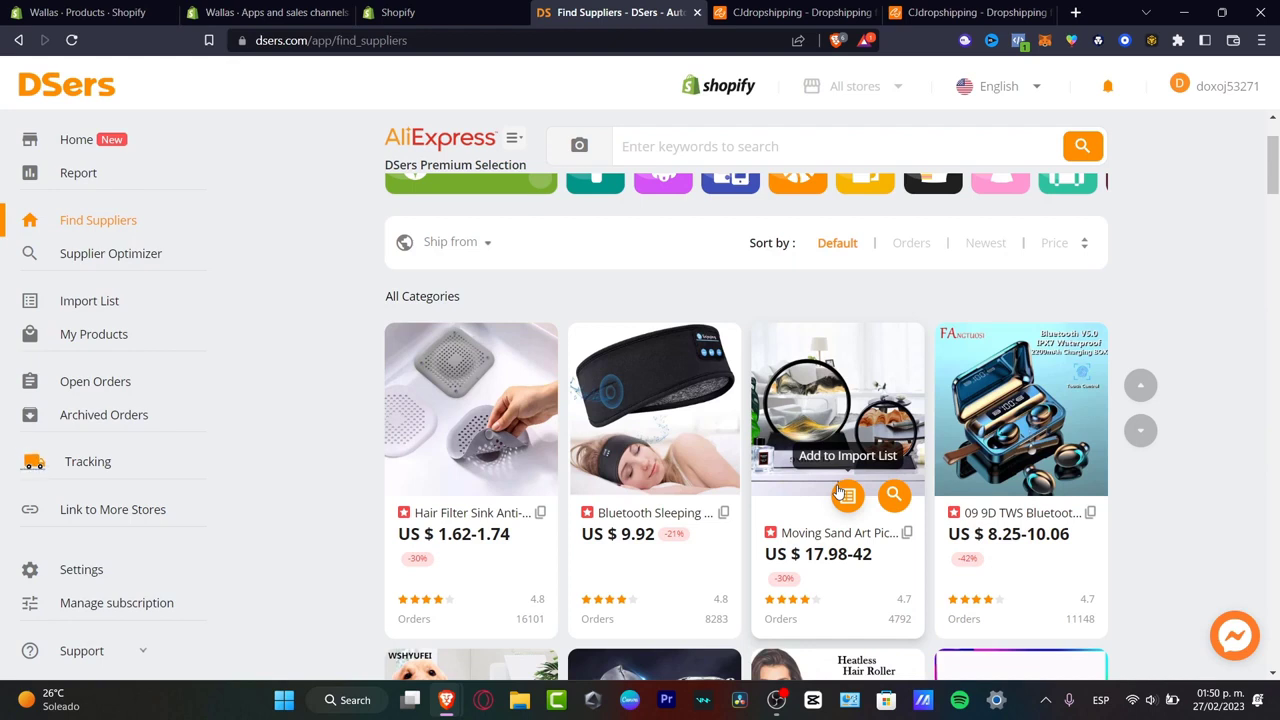
left_click(845, 494)
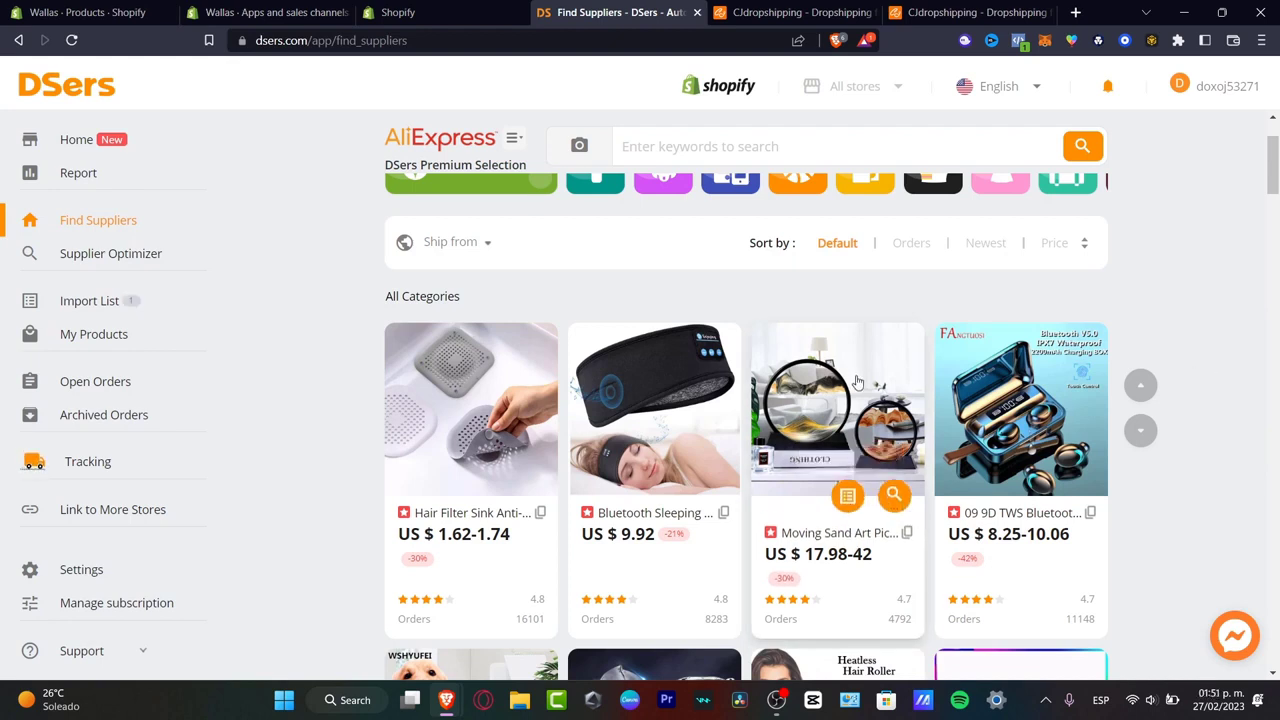
left_click(848, 494)
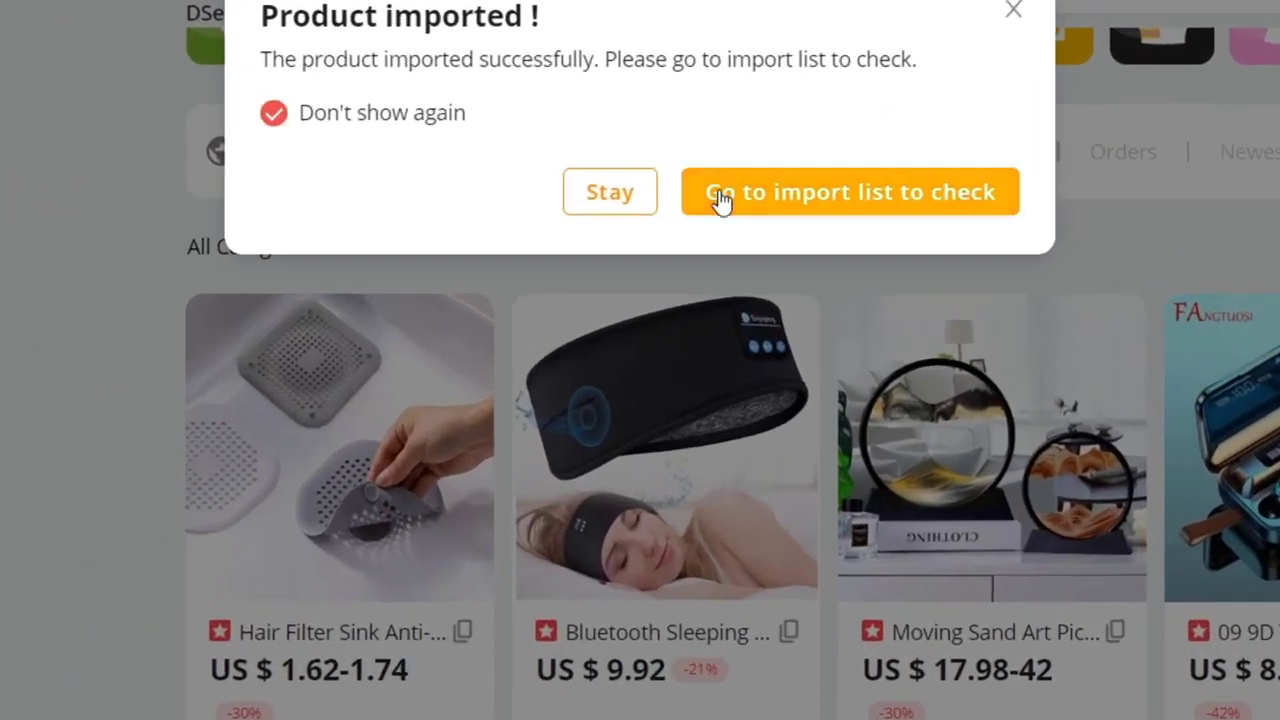
left_click(720, 197)
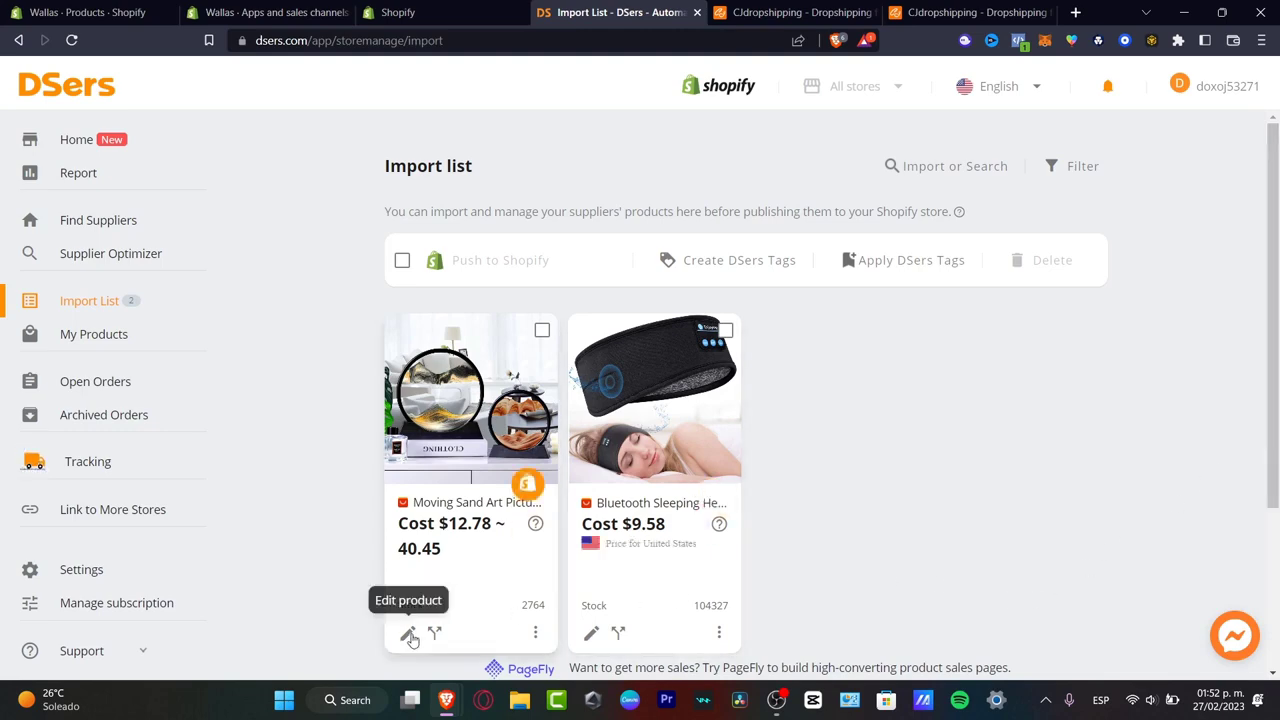
- Edit the Moving Sand Art product and shorten its title to "Moving Sand Art Picture Round Glass 3D"
scroll(410, 642, "down", 3)
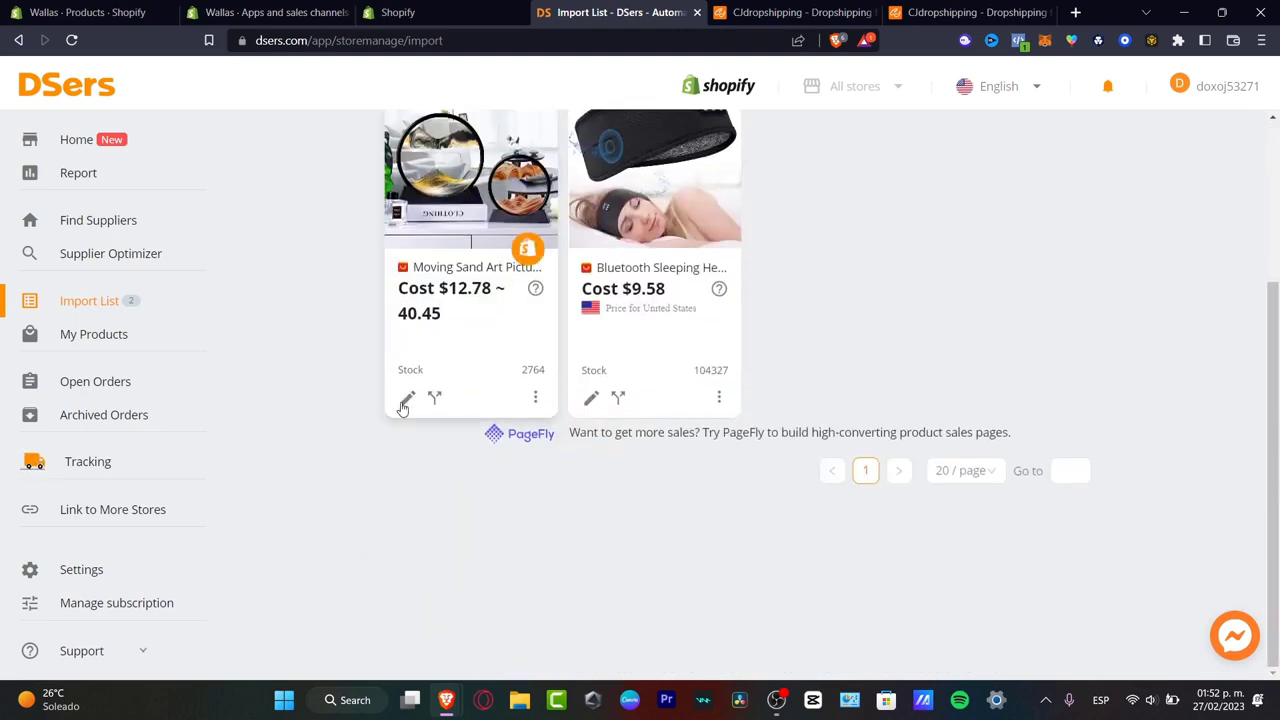
left_click(407, 399)
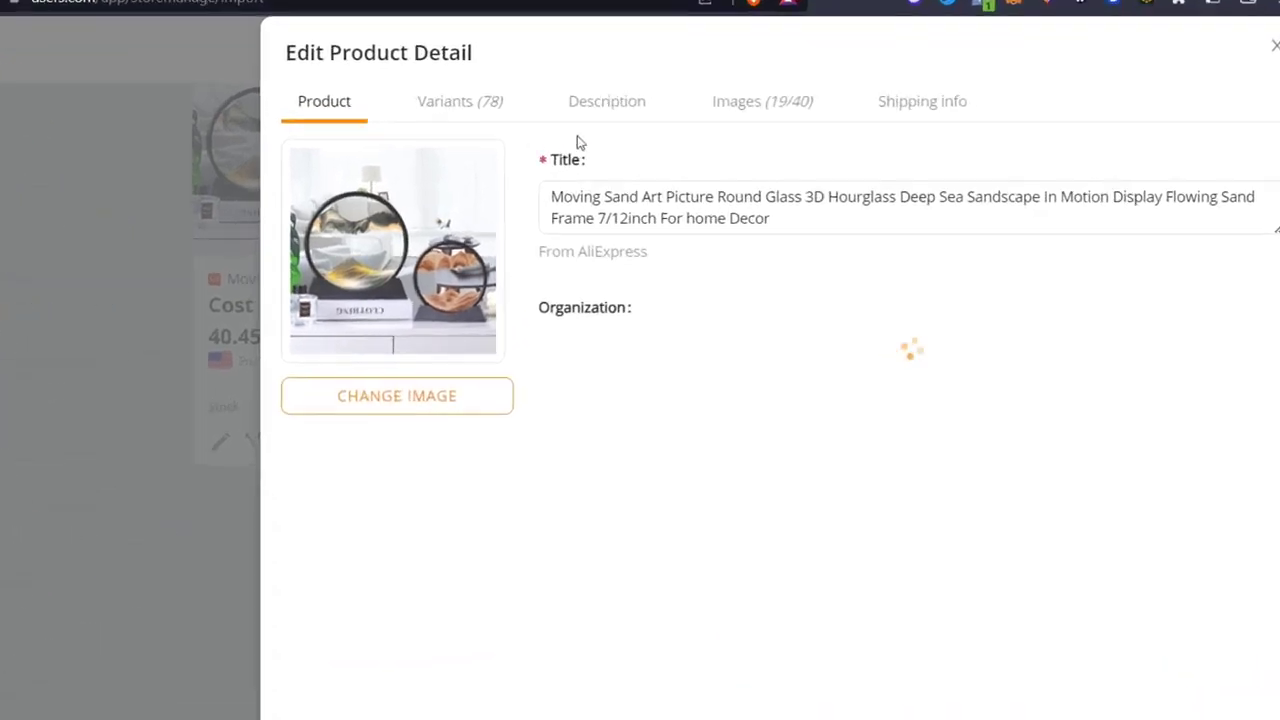
key("ctrl+a")
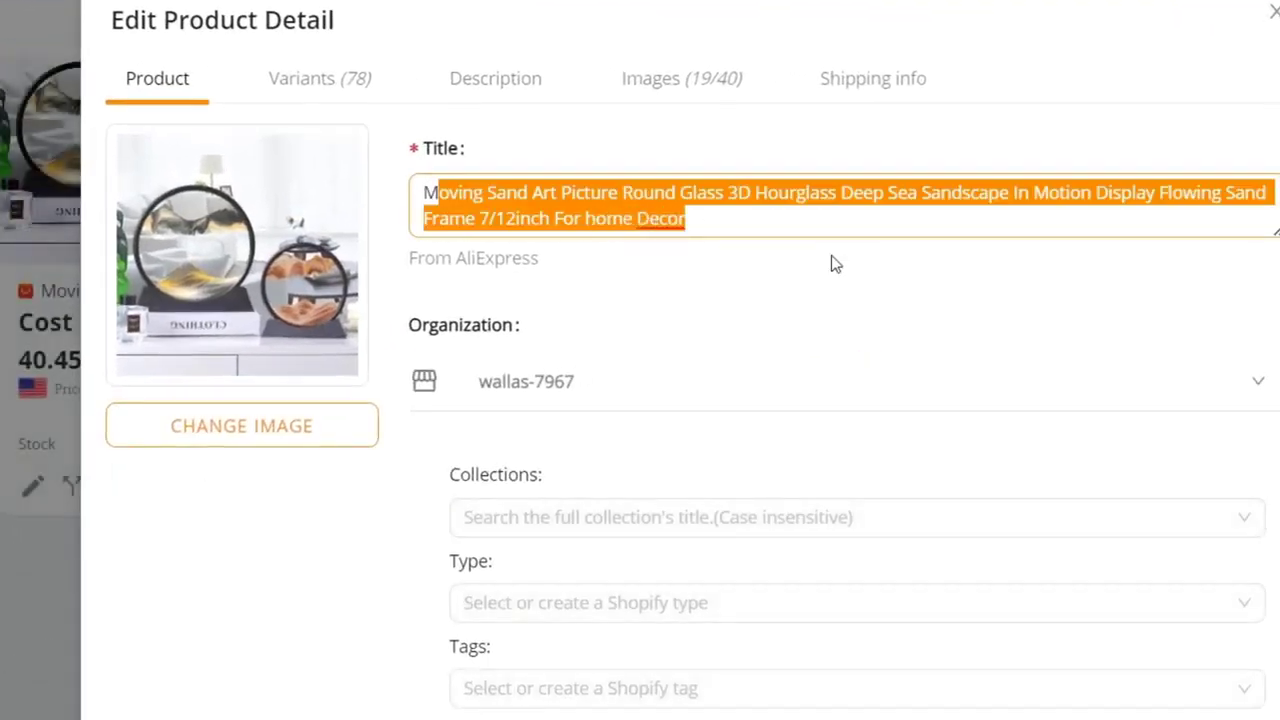
left_click(762, 294)
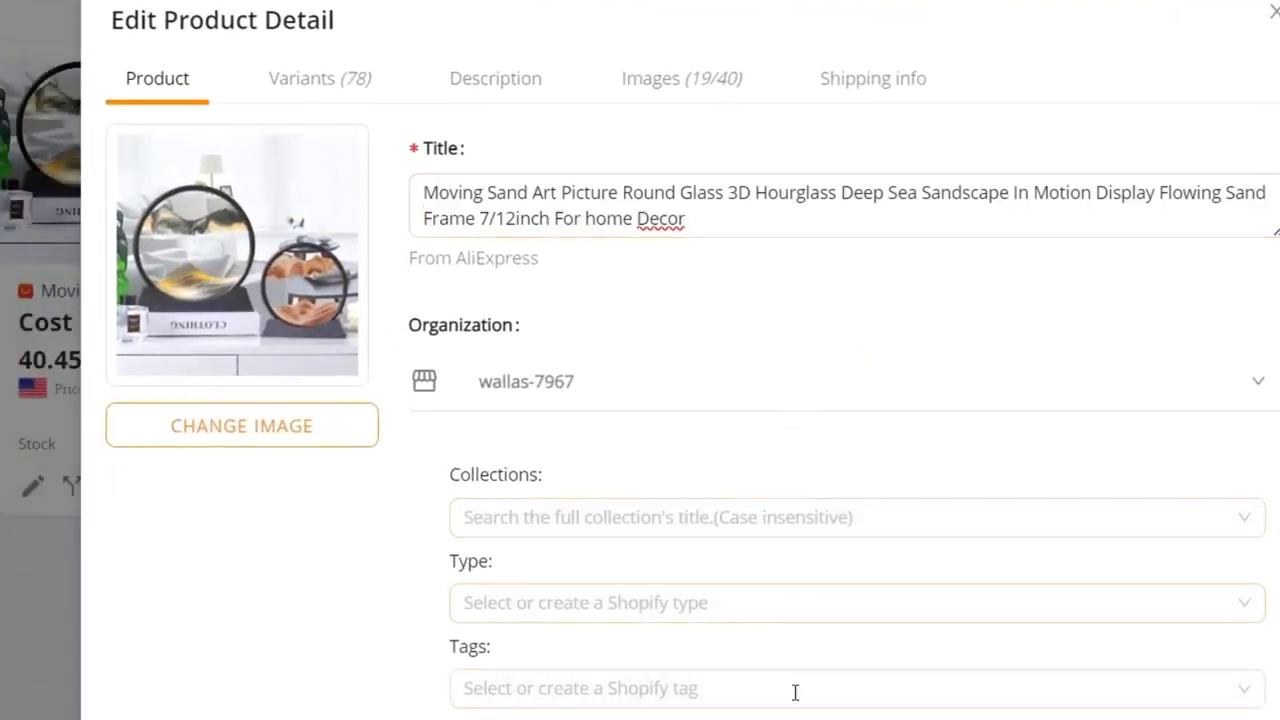
scroll(805, 712, "down", 1)
left_click(700, 190)
left_click_drag(700, 190, 756, 162)
key("BackSpace")
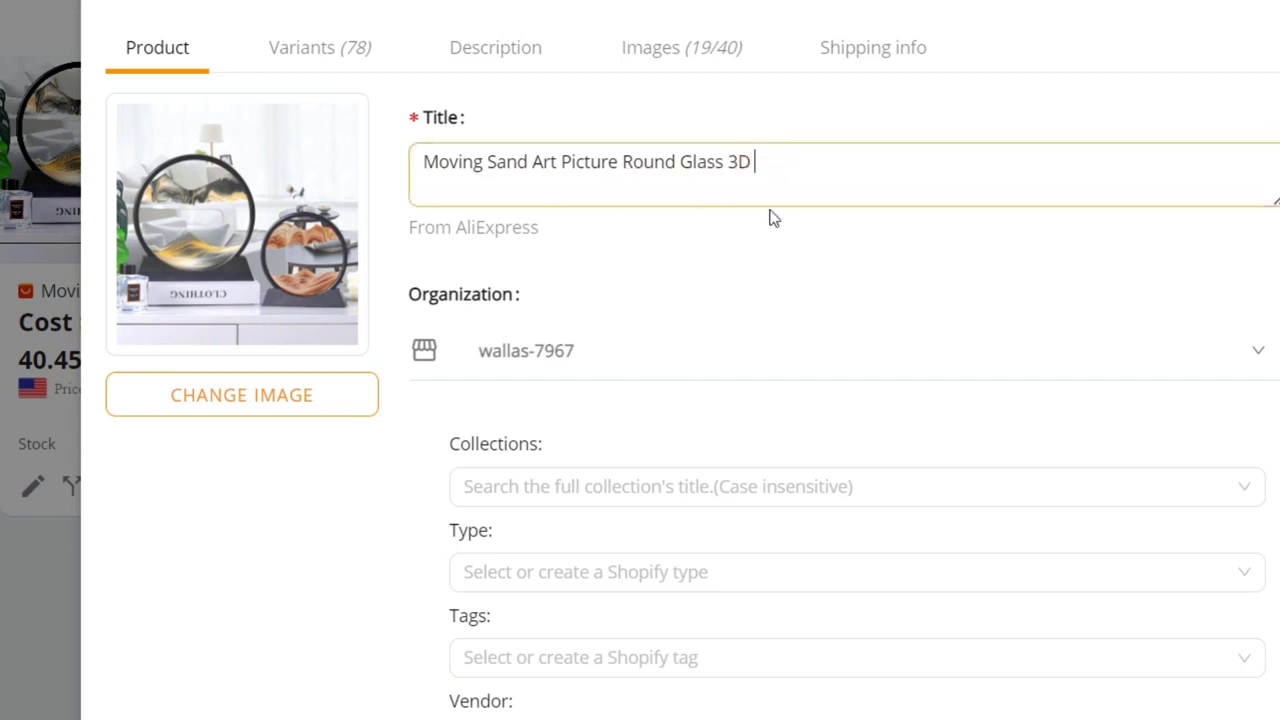
- Assign the sand art product to the Home page collection and check the available types, tags and vendors, leaving those unset
left_click(671, 486)
left_click(662, 551)
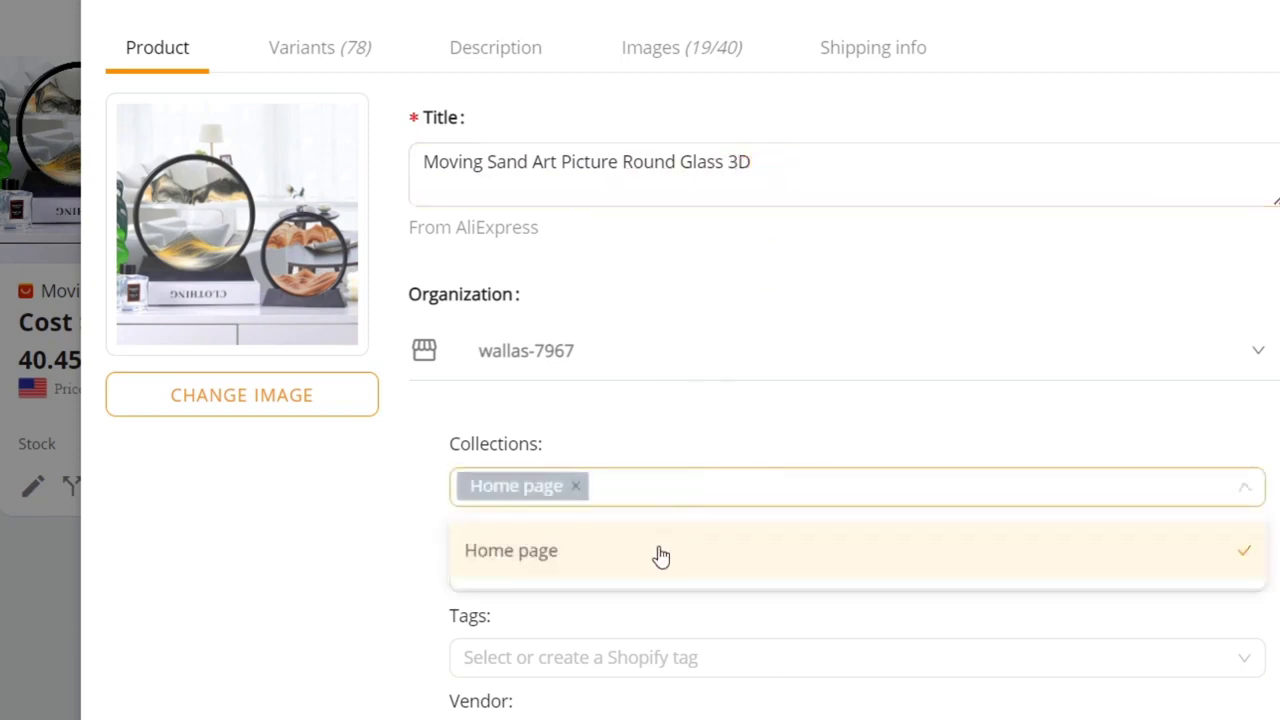
left_click(660, 422)
left_click(652, 578)
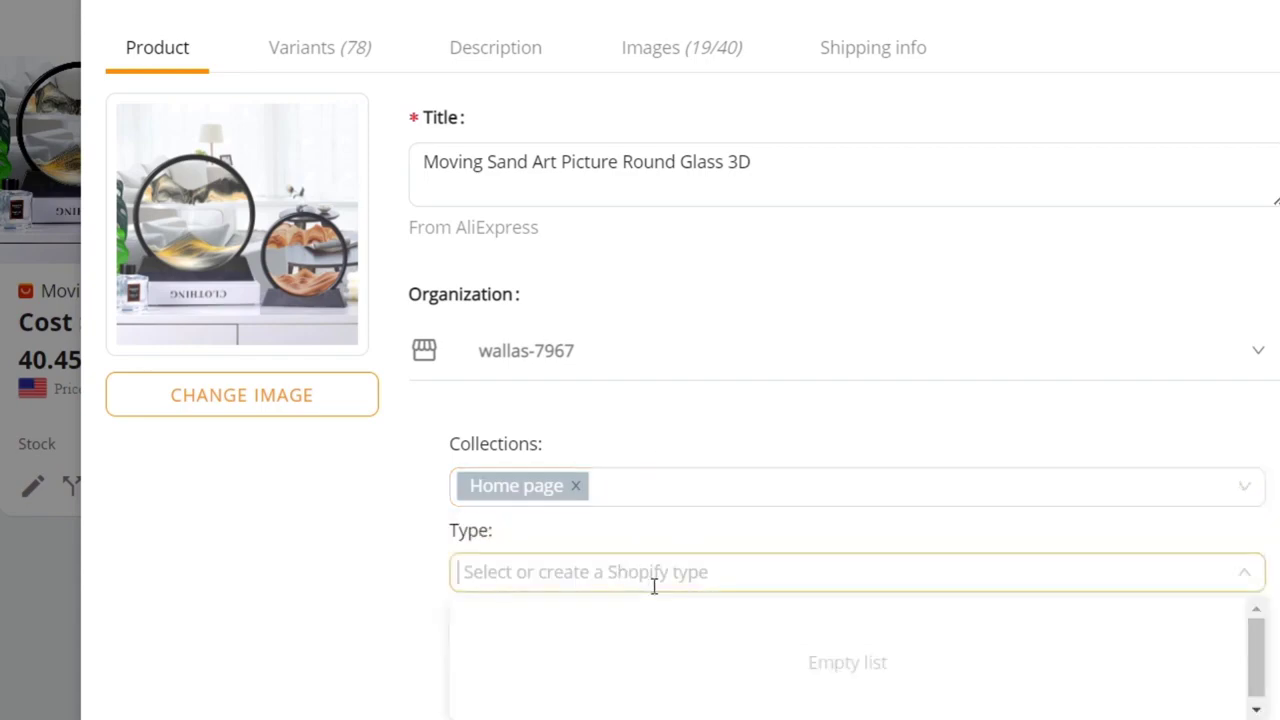
left_click(761, 562)
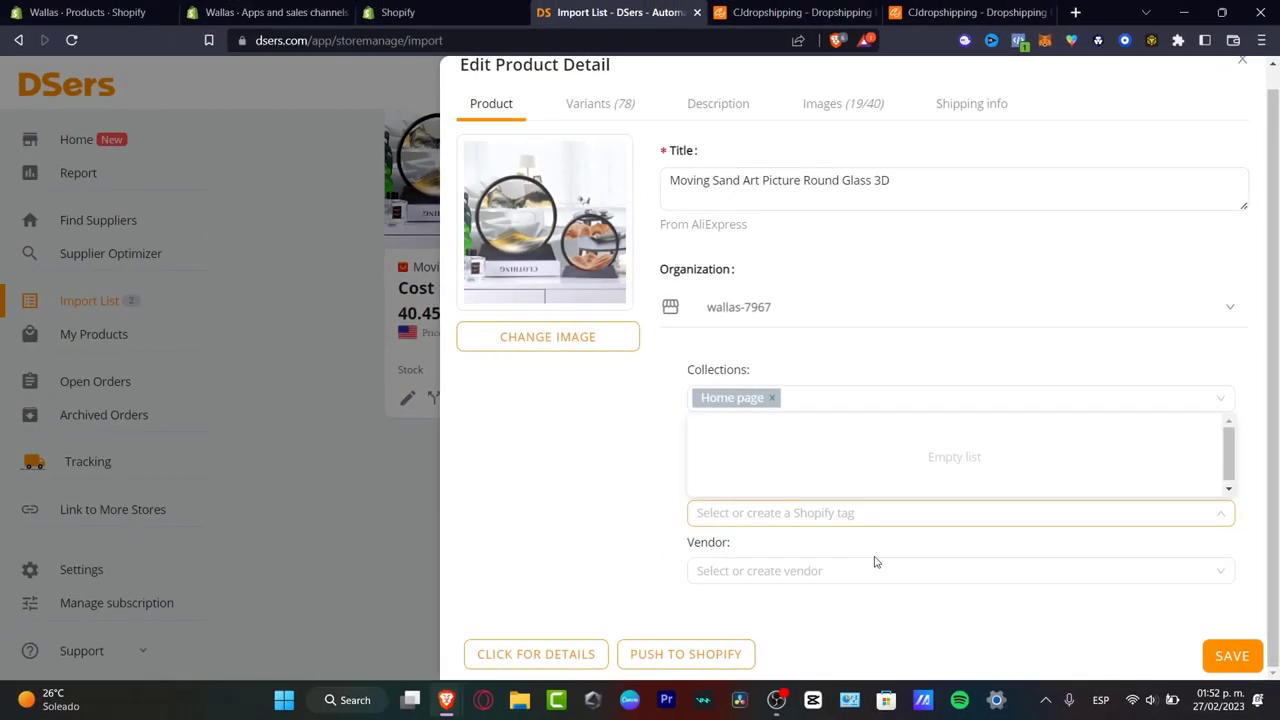
left_click(840, 610)
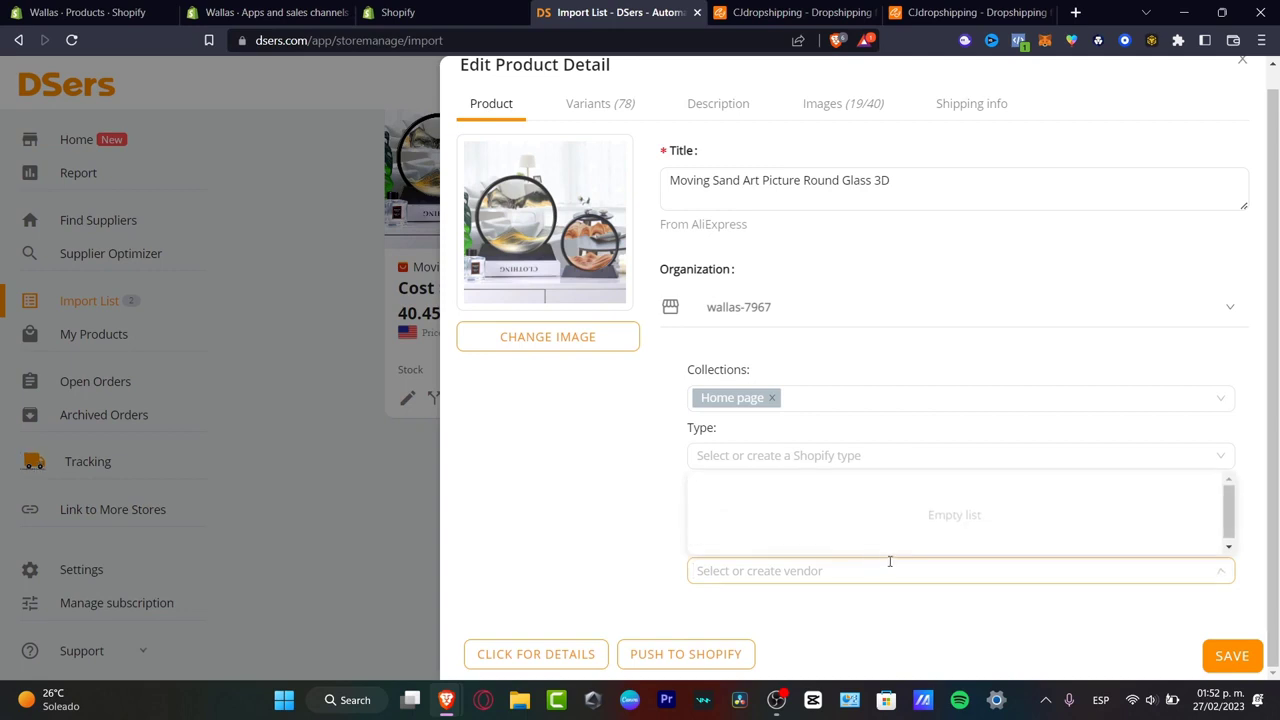
left_click(1059, 611)
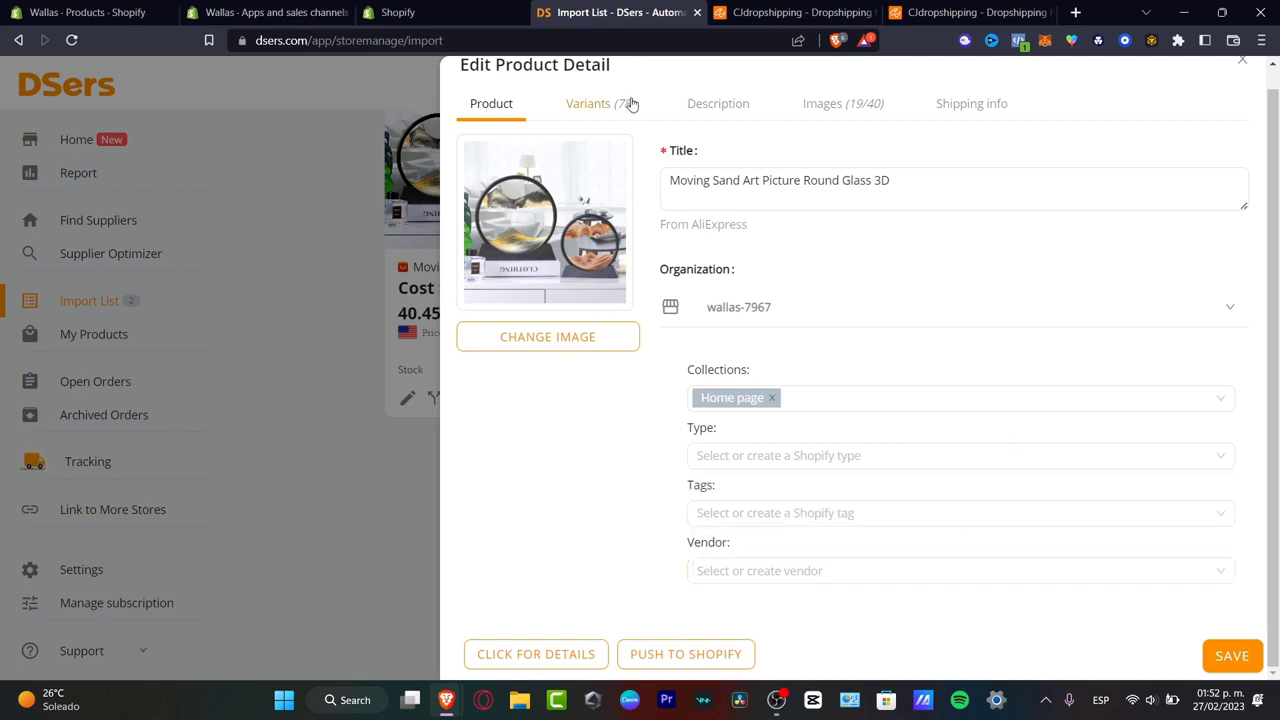
- Review the sand art product's description, shipping info, images, general details and variants
left_click(706, 107)
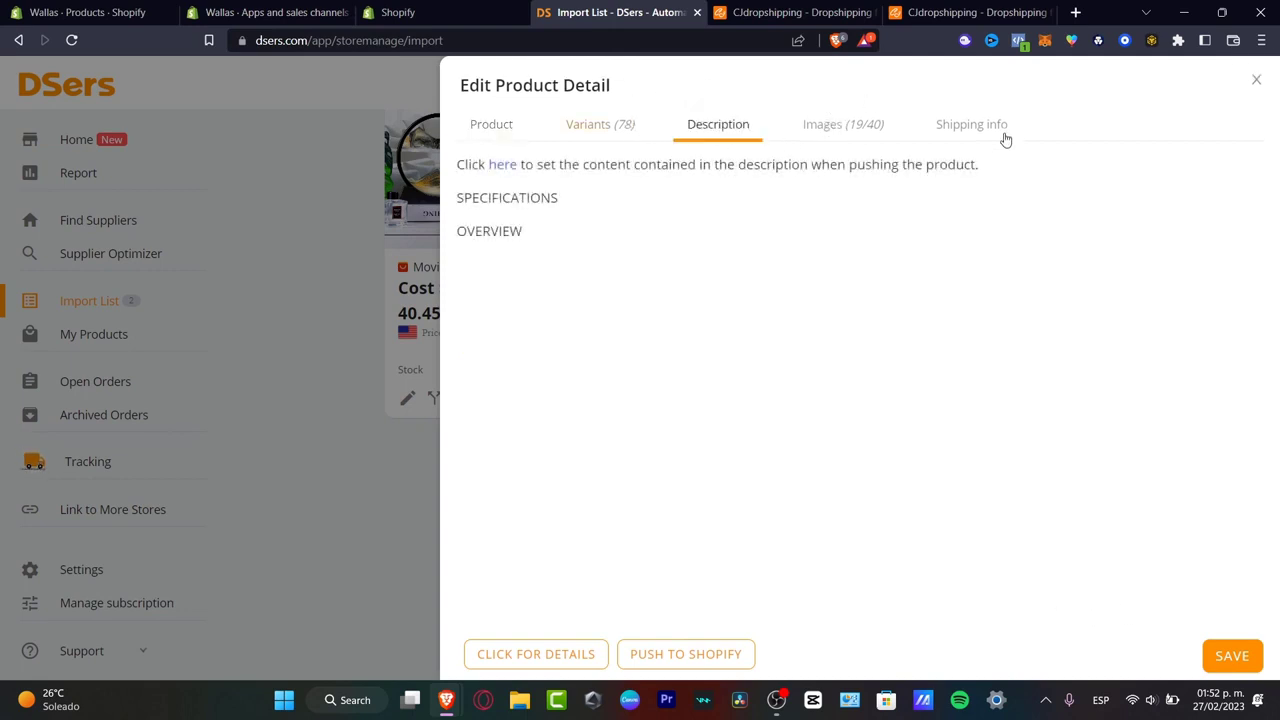
left_click(997, 140)
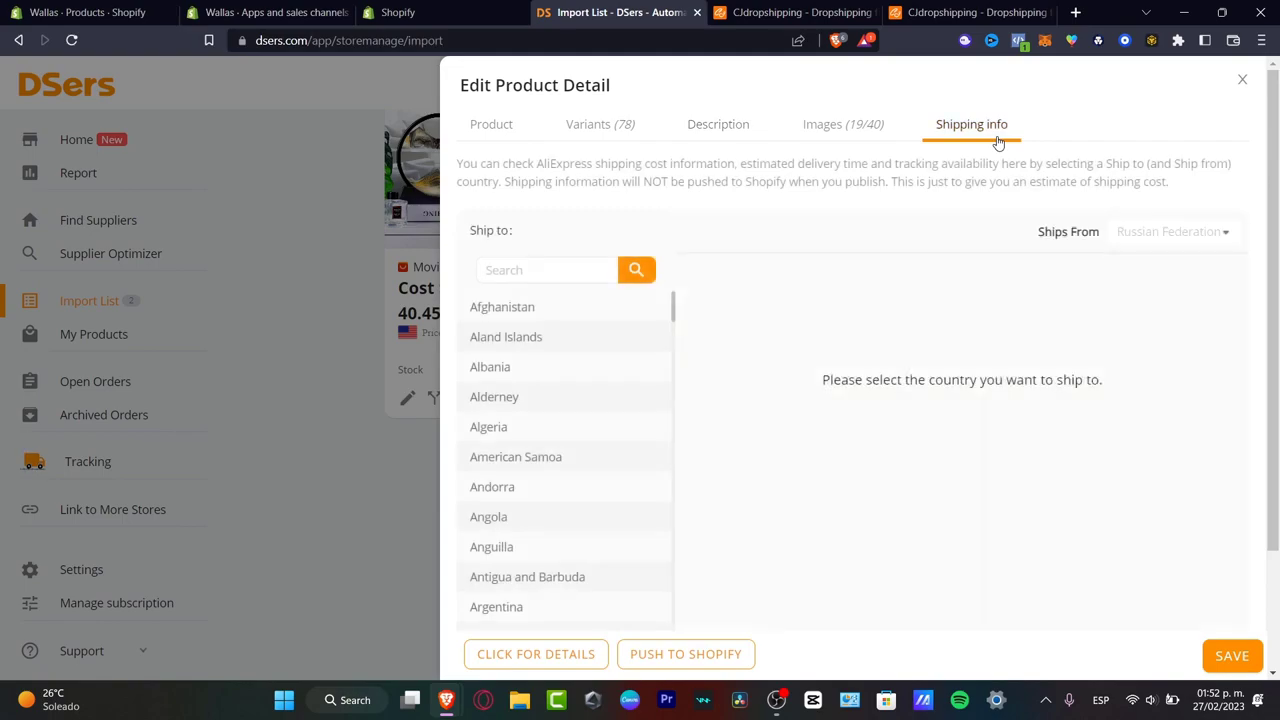
left_click(843, 124)
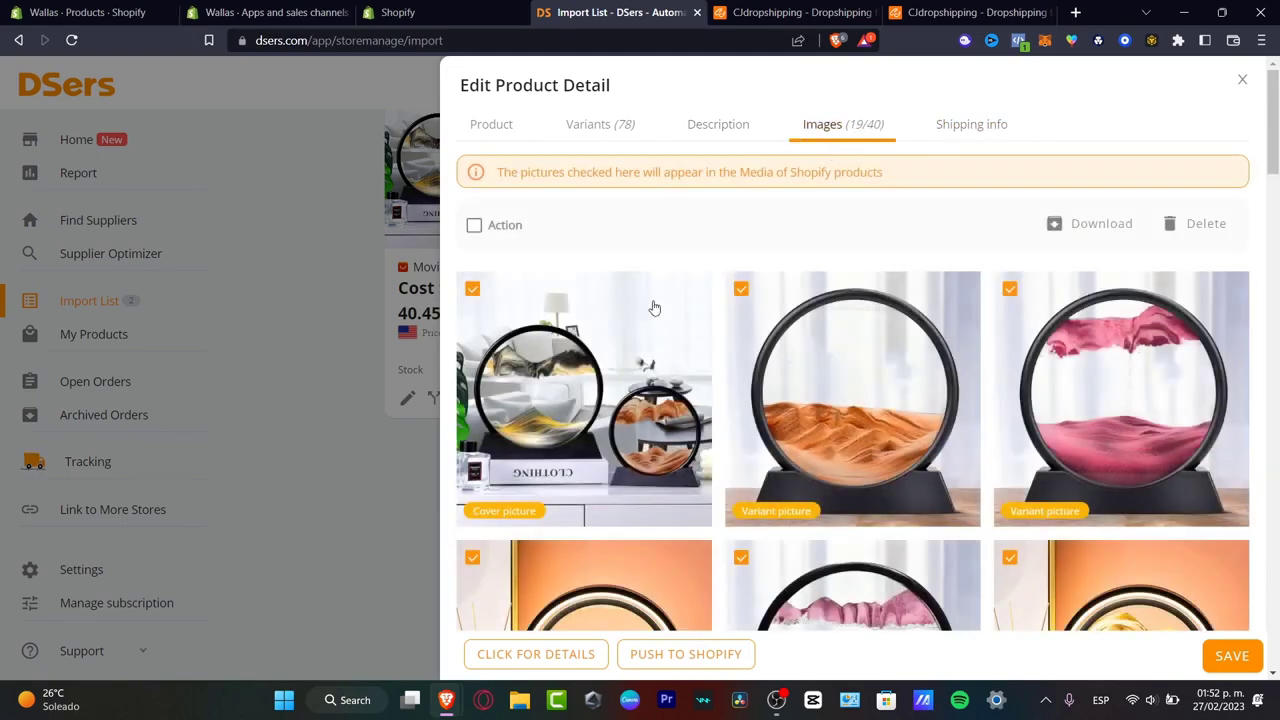
scroll(943, 423, "down", 6)
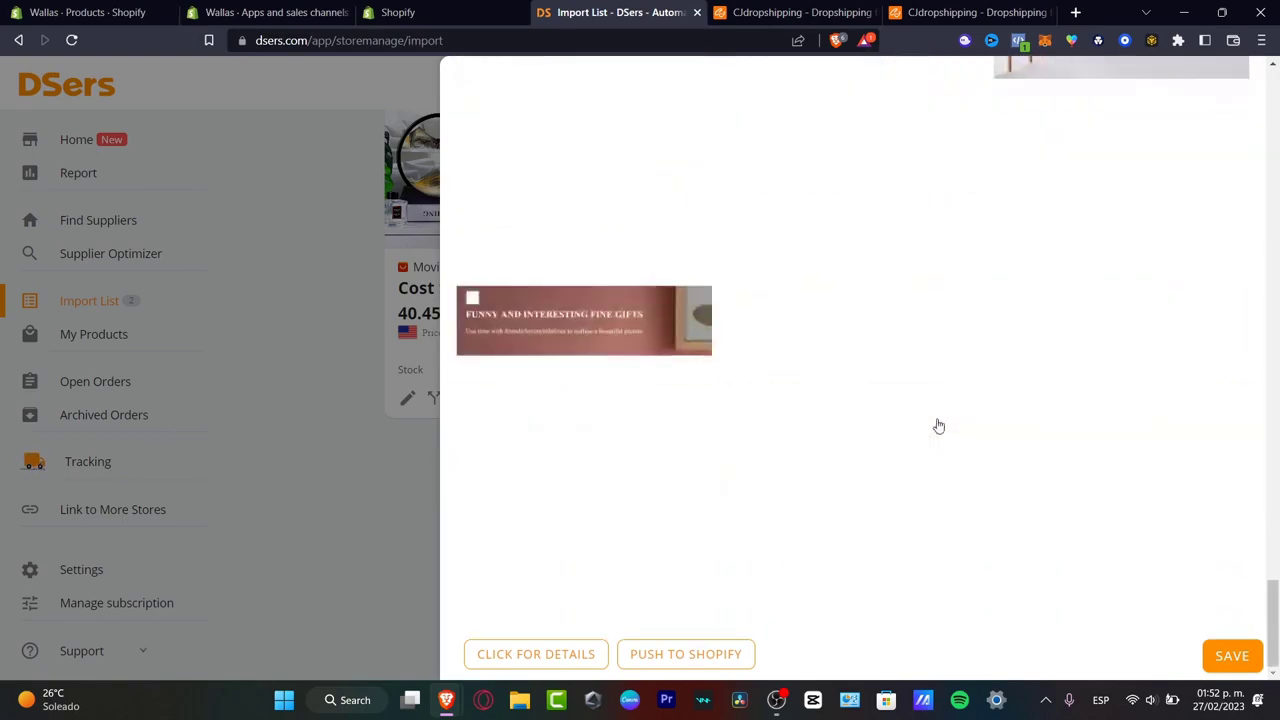
scroll(937, 423, "up", 18)
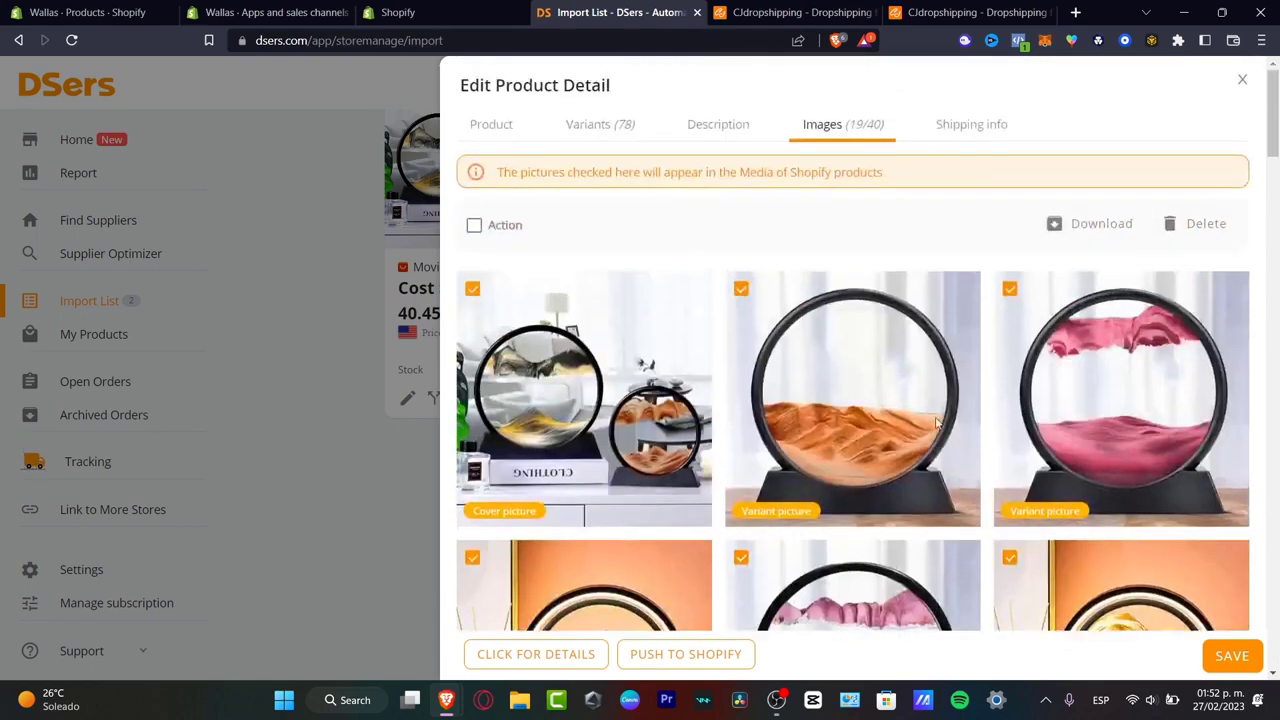
left_click(662, 133)
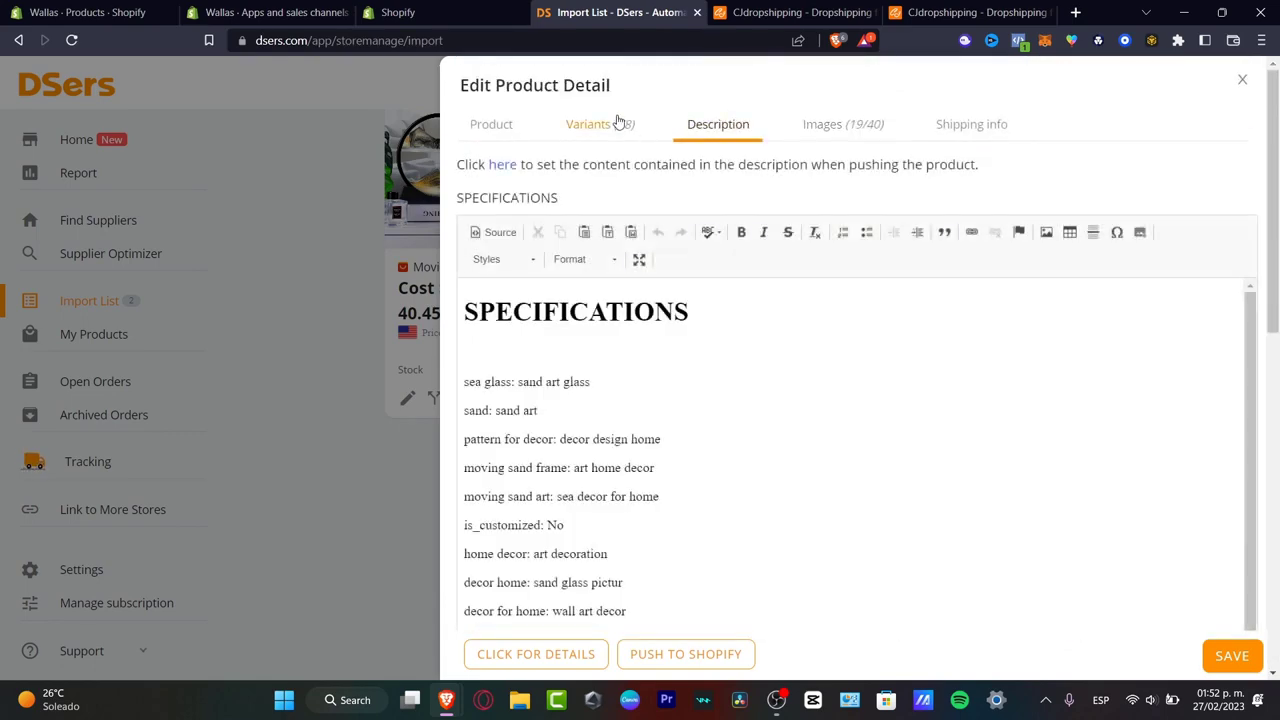
left_click(580, 122)
left_click(500, 126)
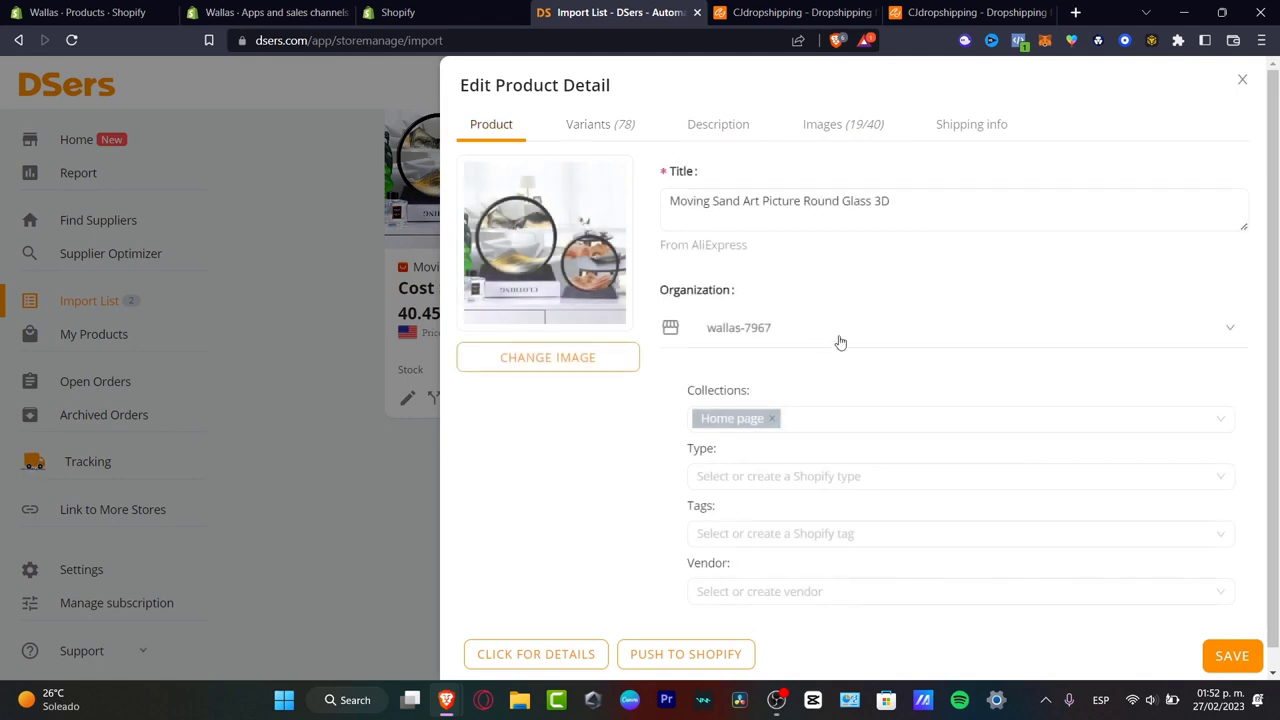
scroll(856, 351, "down", 1)
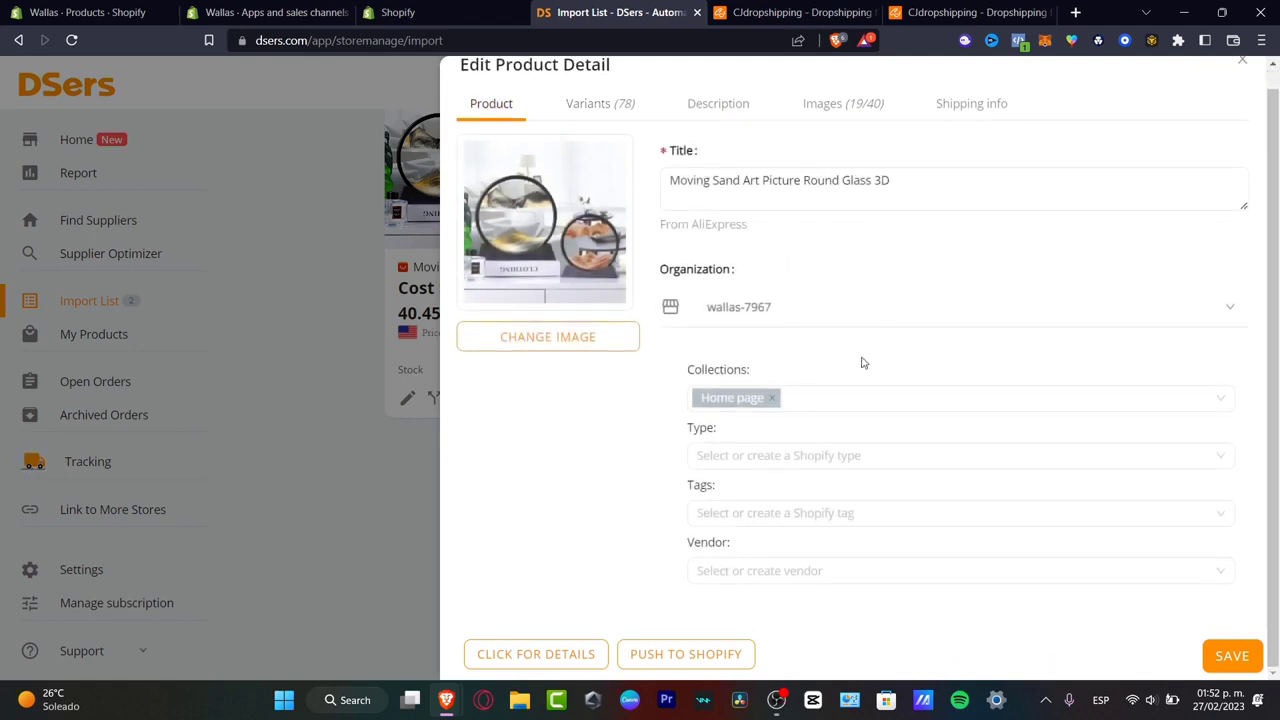
left_click(628, 112)
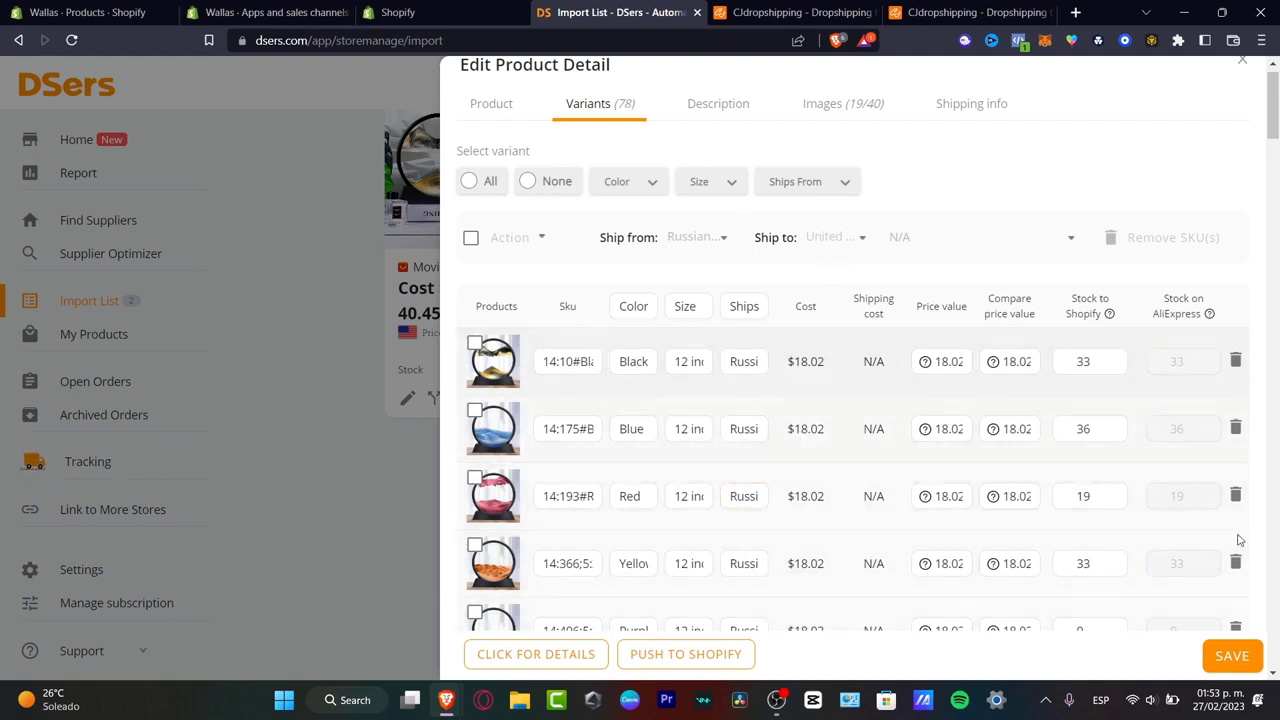
- Save the sand art product's changes and reopen its details briefly to check them
left_click(1245, 652)
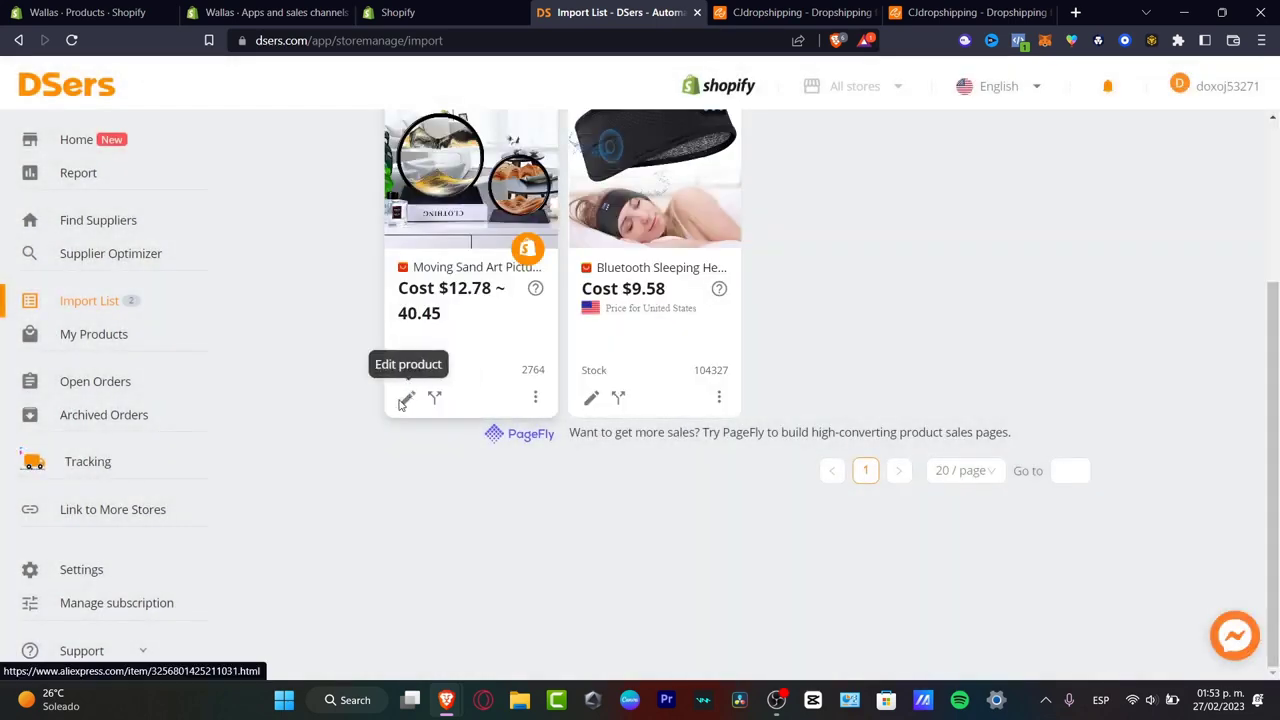
left_click(400, 399)
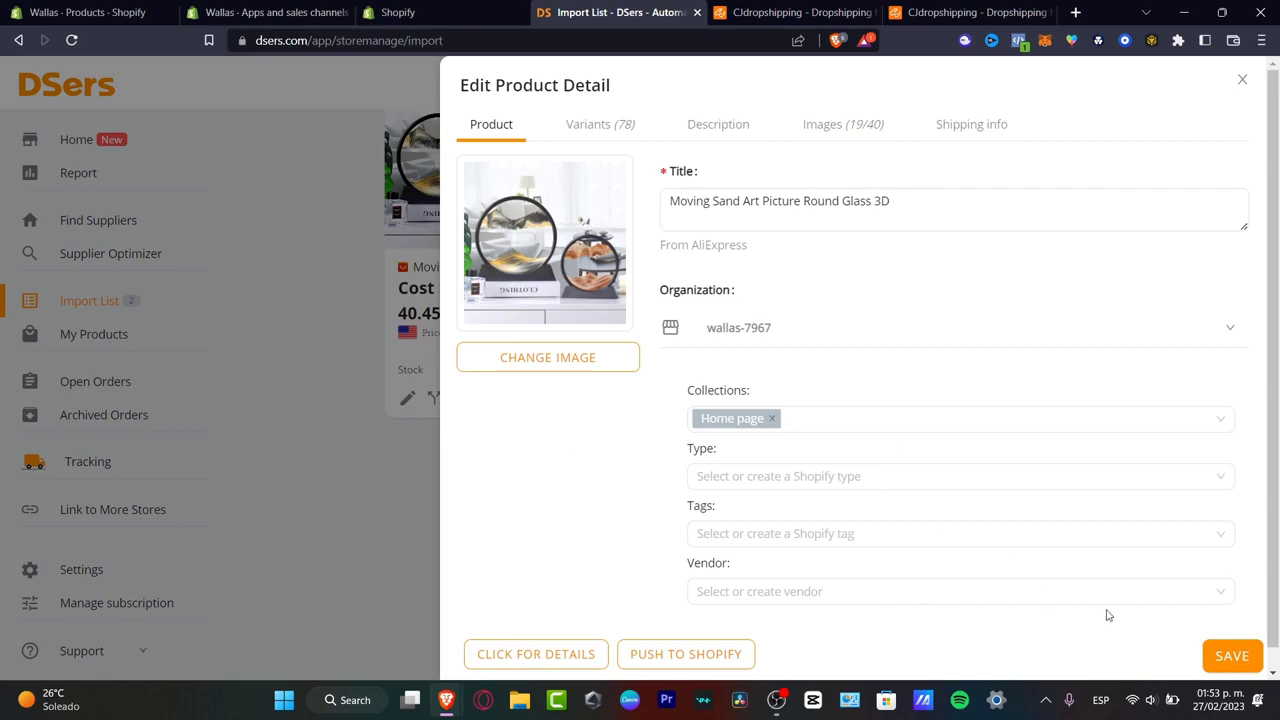
left_click(316, 316)
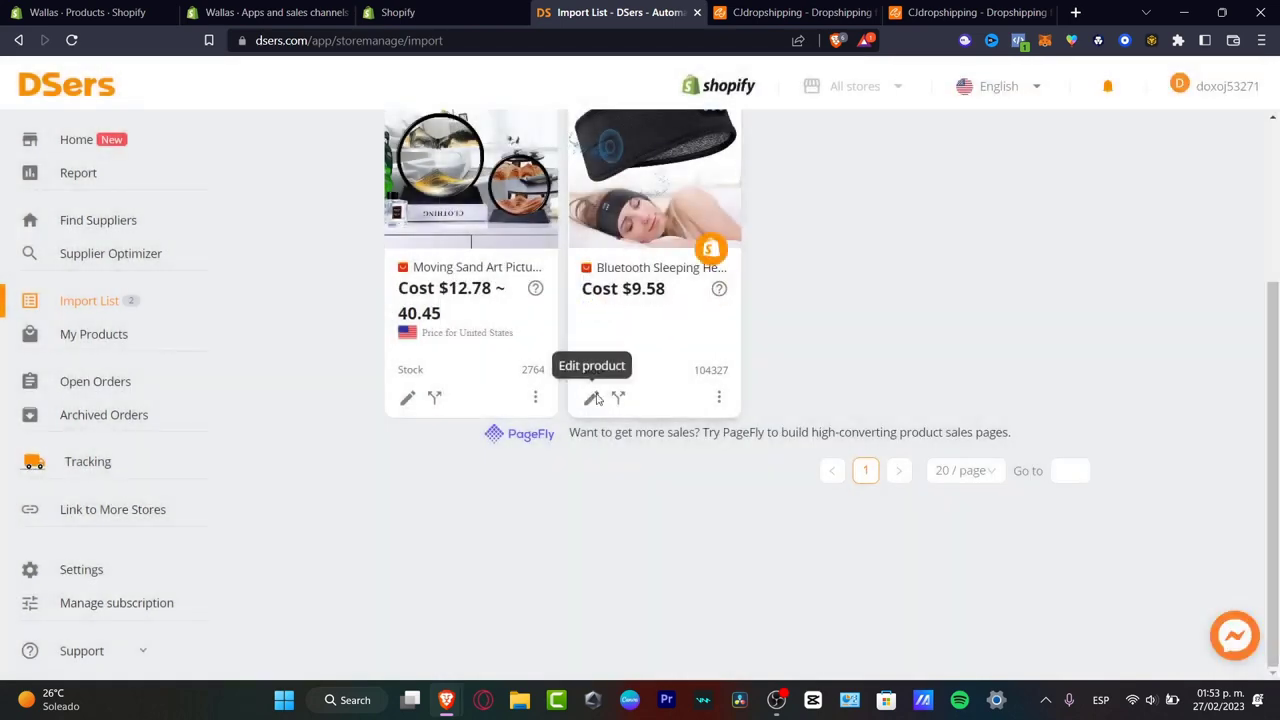
- Shorten the Bluetooth headband product's title to "Bluetooth Sleeping Headphones Sports" and save the product
left_click(590, 398)
left_click_drag(873, 219, 880, 201)
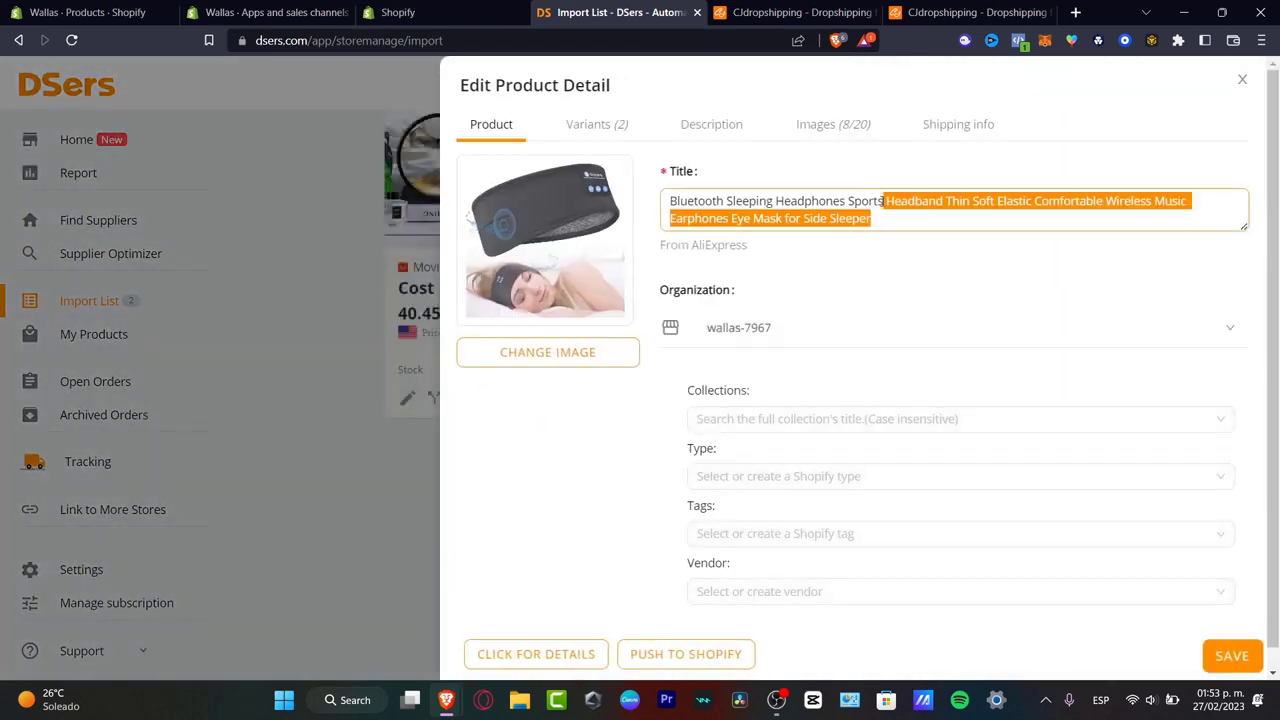
key("BackSpace")
left_click(1229, 655)
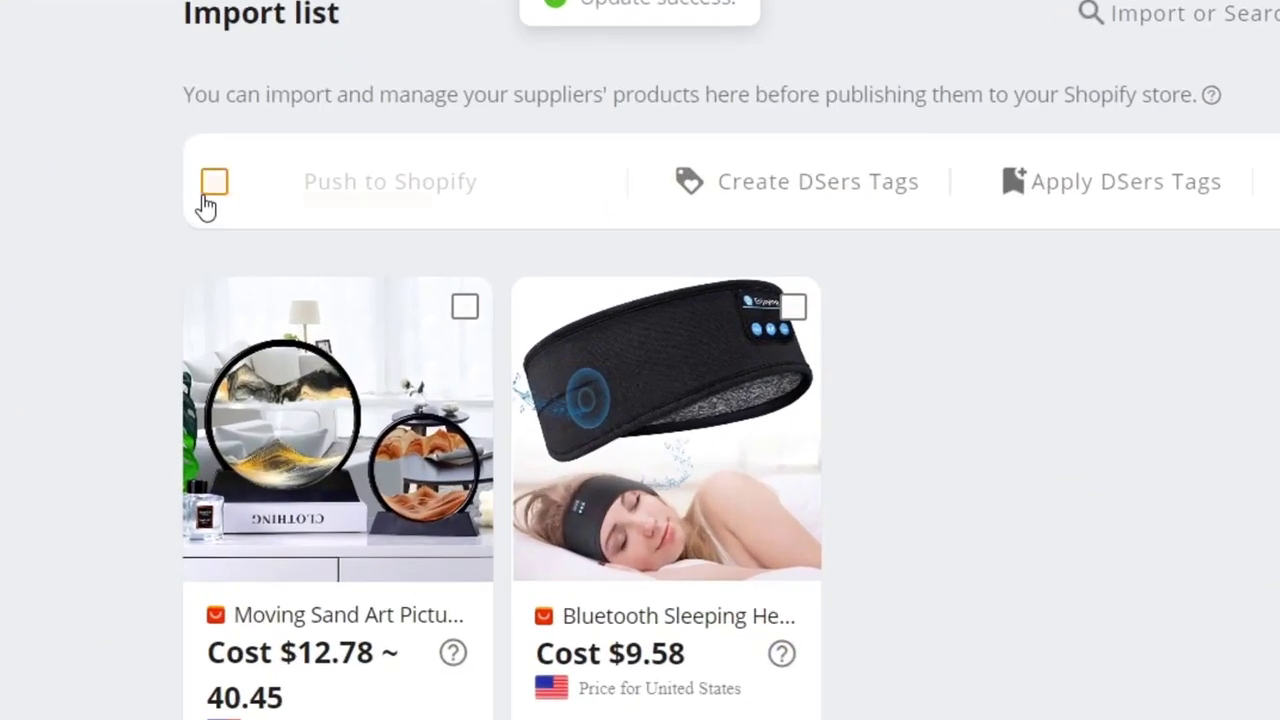
- Push both import list products to the wallas-7967 Shopify store with the pricing rule applied
left_click(395, 264)
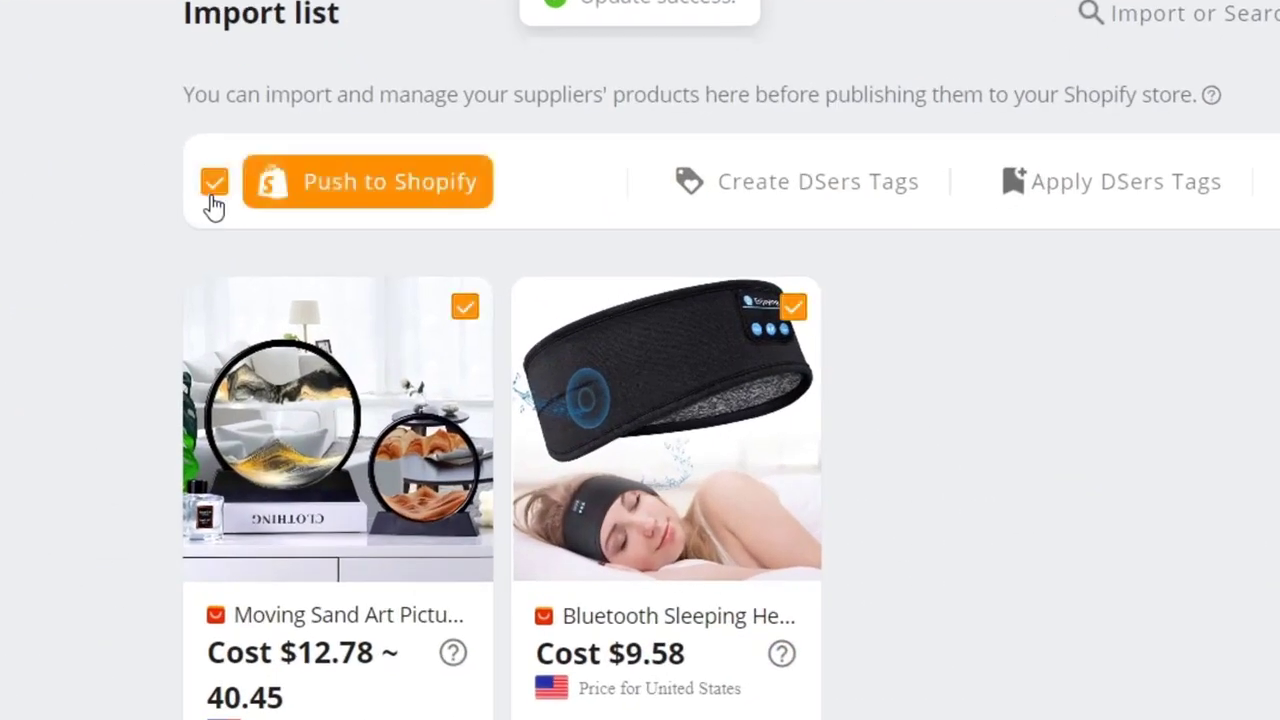
left_click(349, 194)
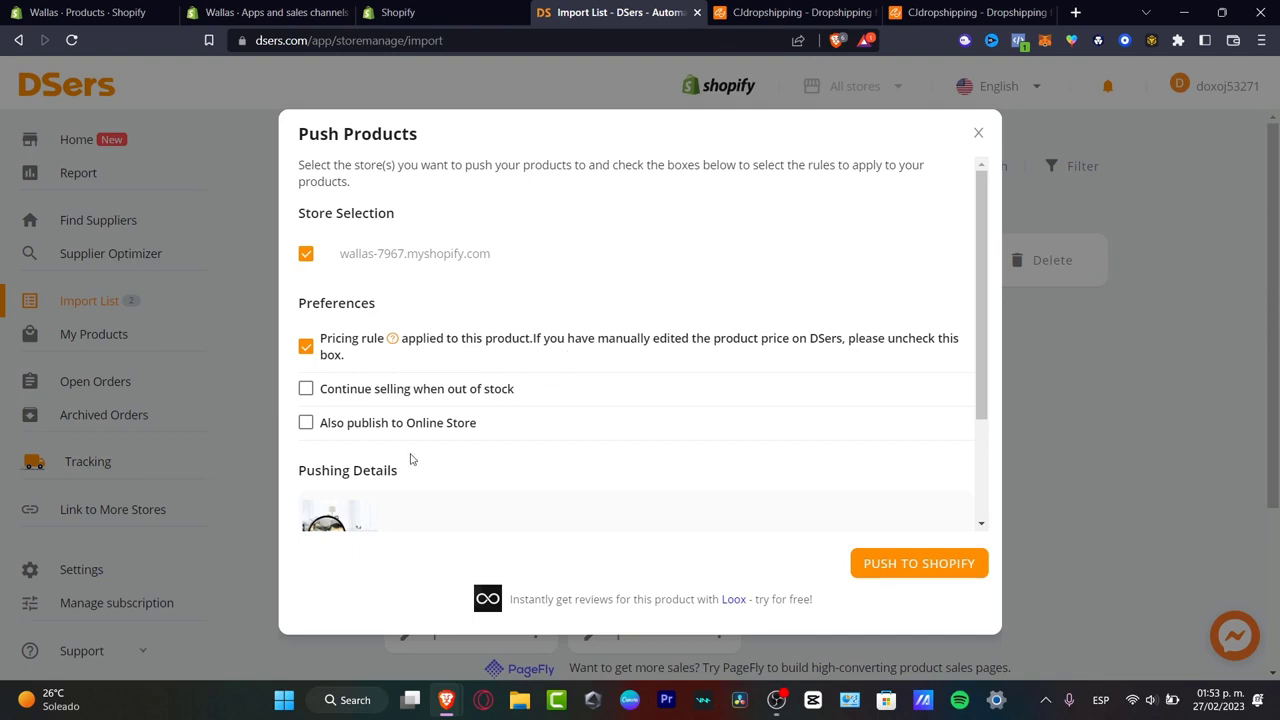
scroll(630, 465, "down", 2)
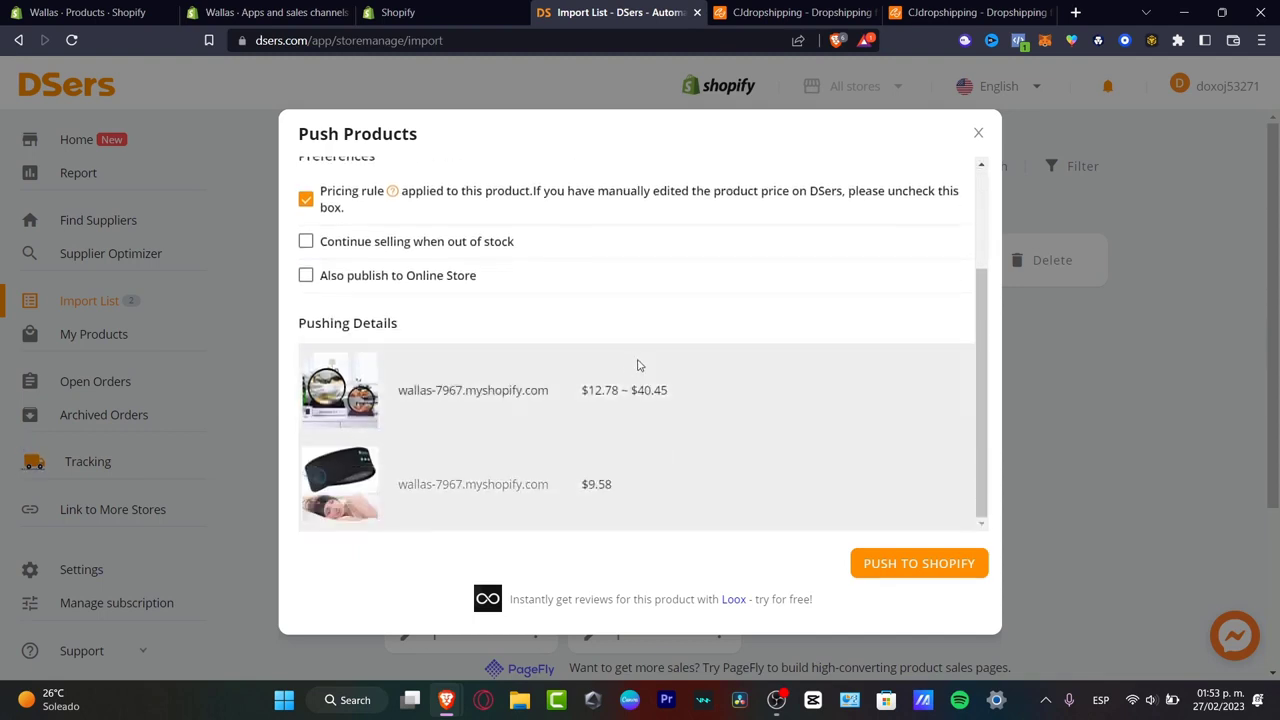
left_click(930, 564)
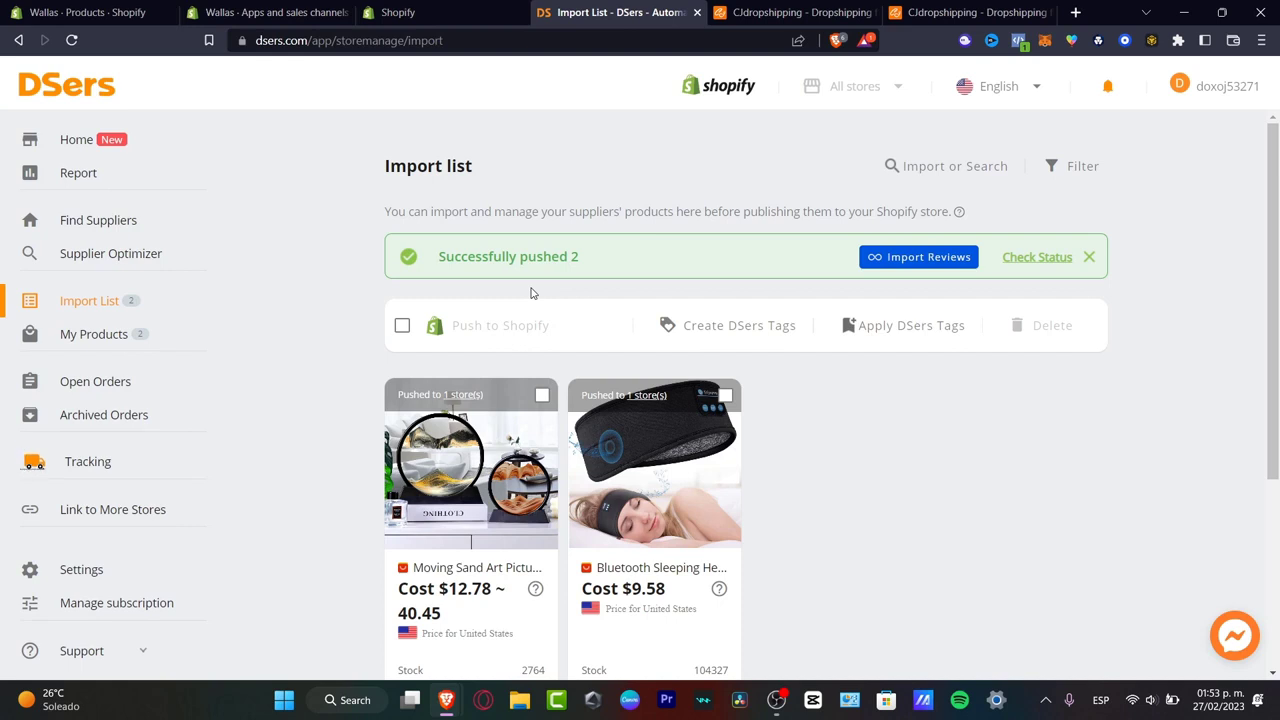
- Switch to the Shopify admin, leave the settings and open the store's product list to check the pushed products
left_click(398, 12)
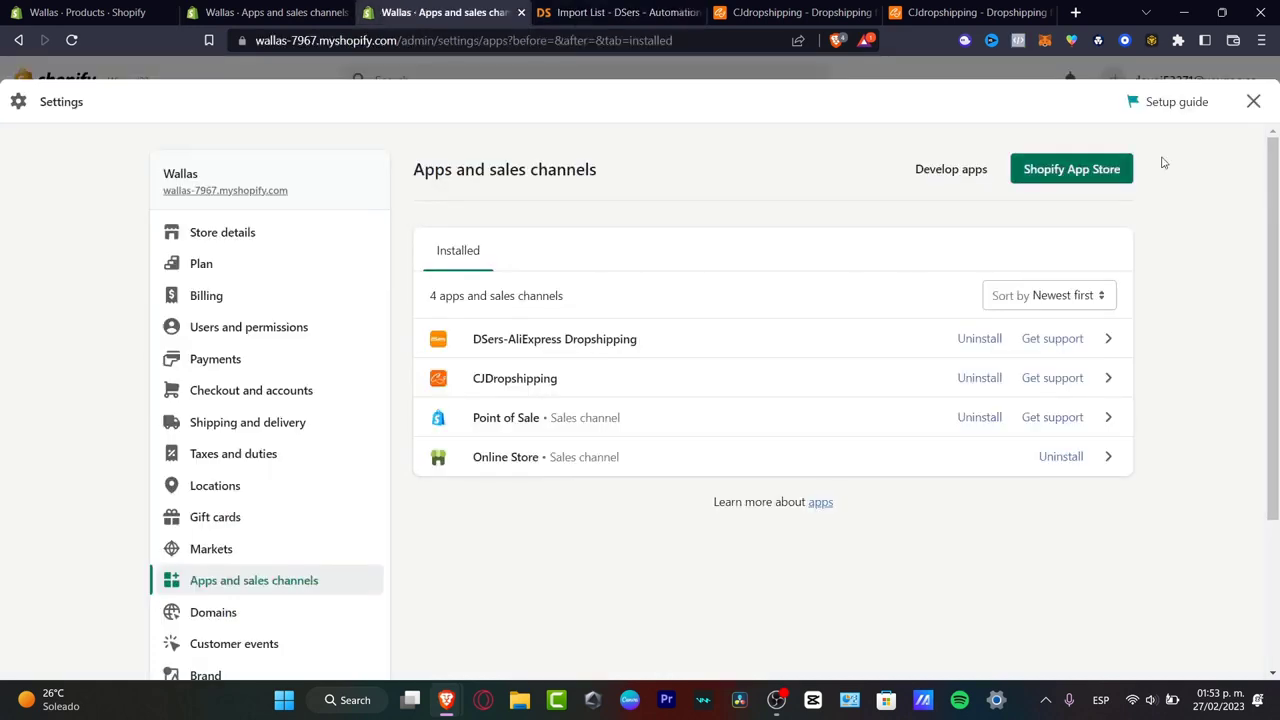
left_click(1253, 101)
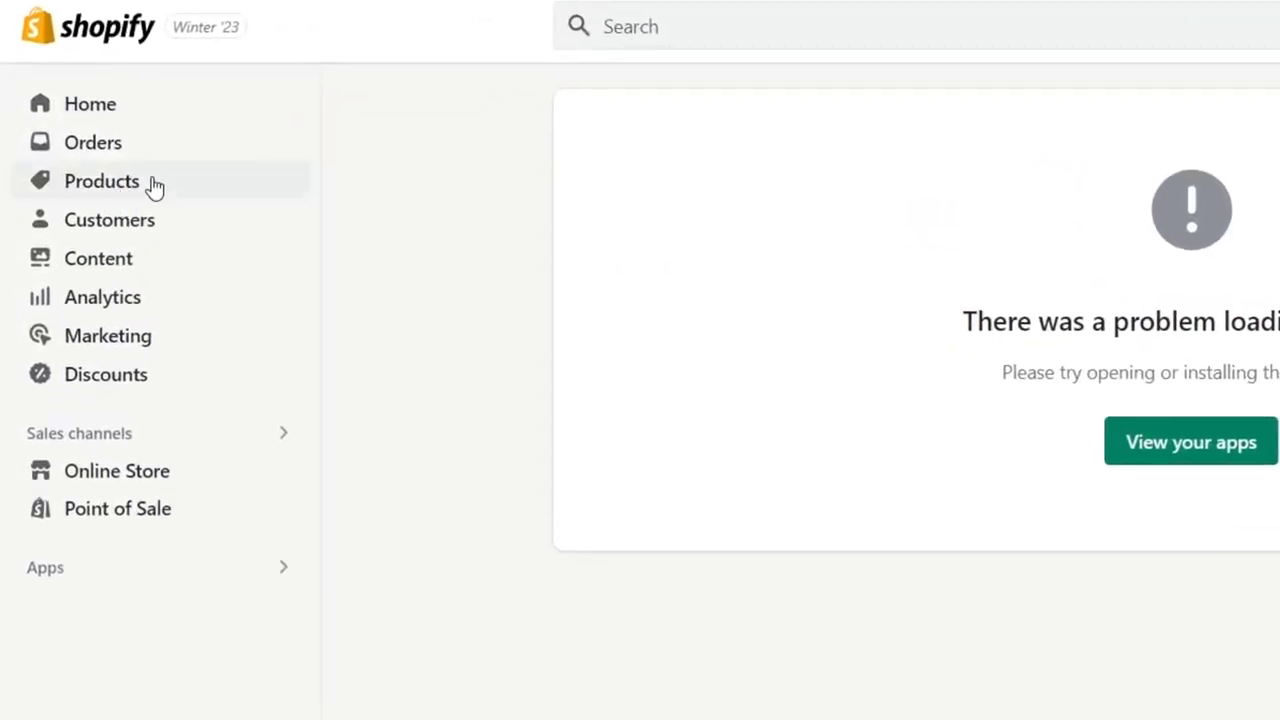
left_click(155, 187)
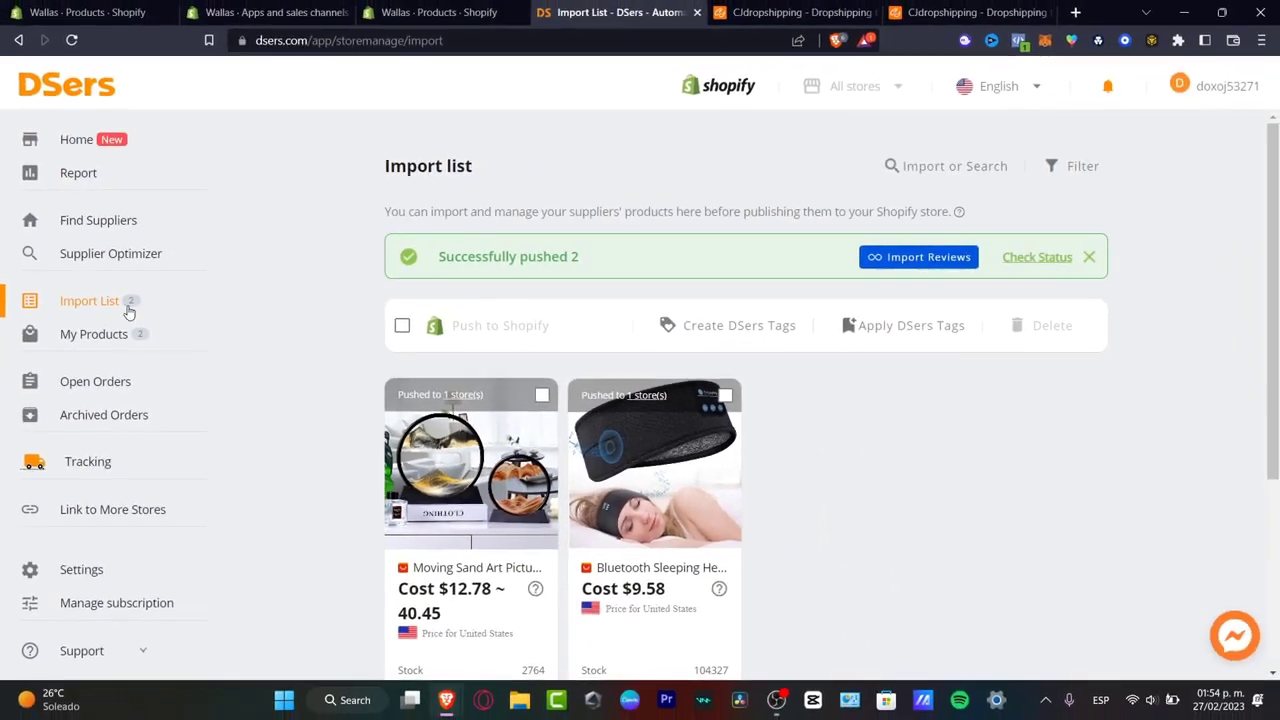
- Open the pushed products and look up alternative suppliers for the Moving Sand Art Picture product with Supplier Optimizer
left_click(122, 400)
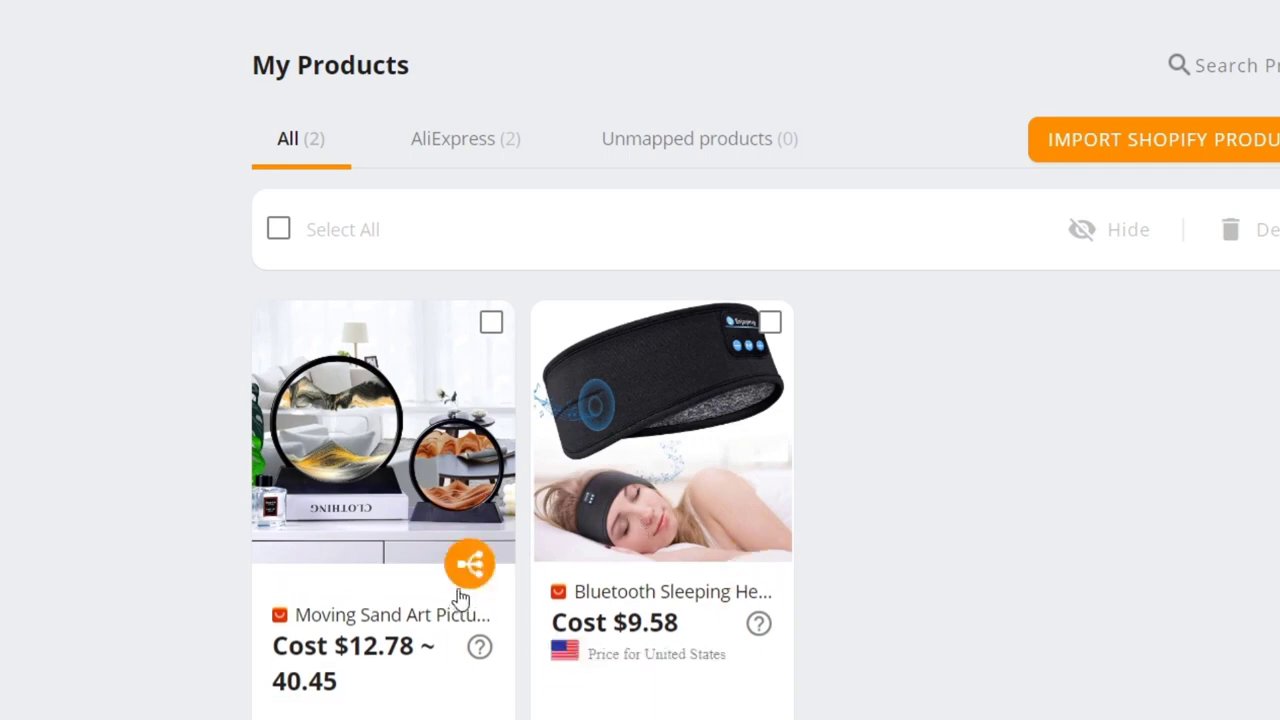
scroll(646, 558, "down", 3)
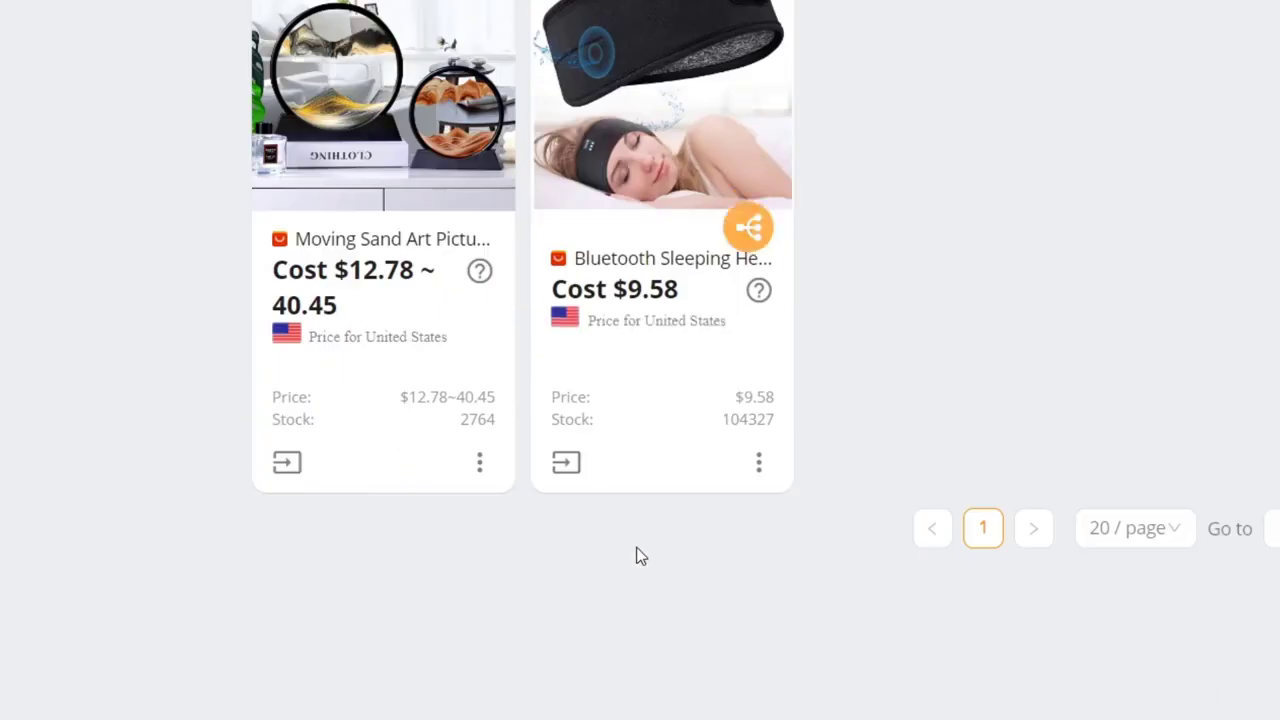
left_click(480, 465)
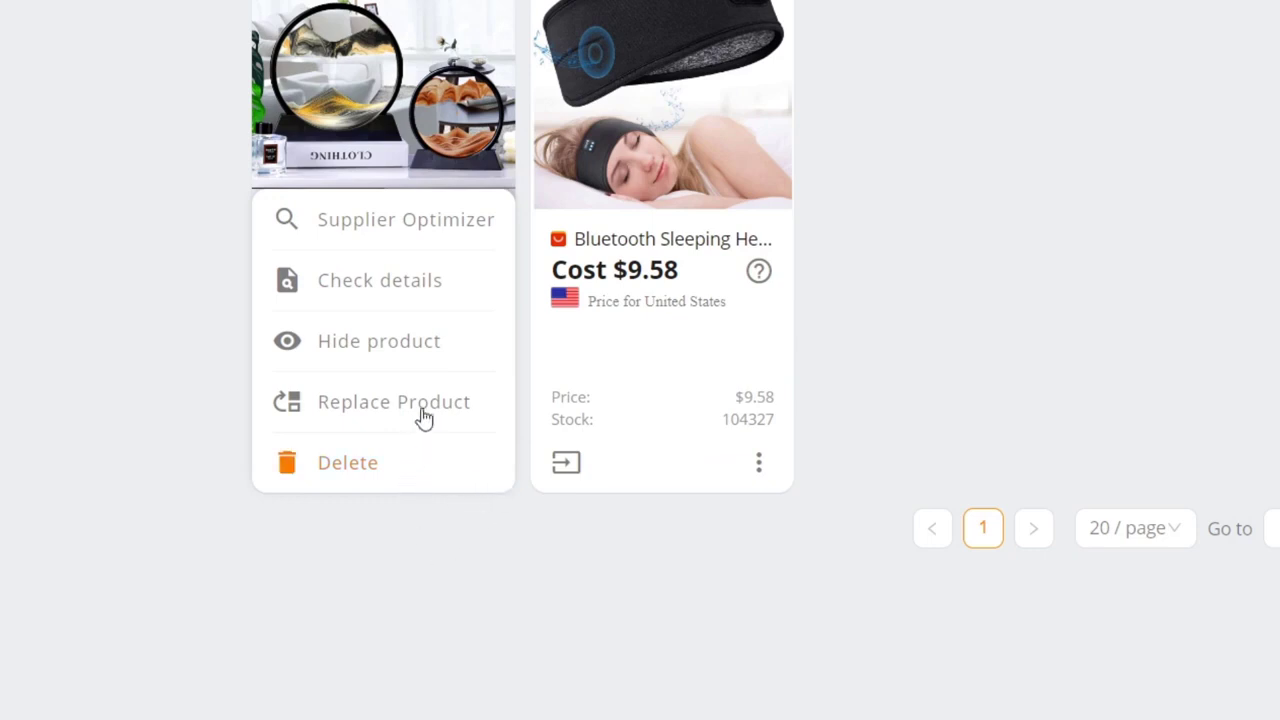
left_click(443, 245)
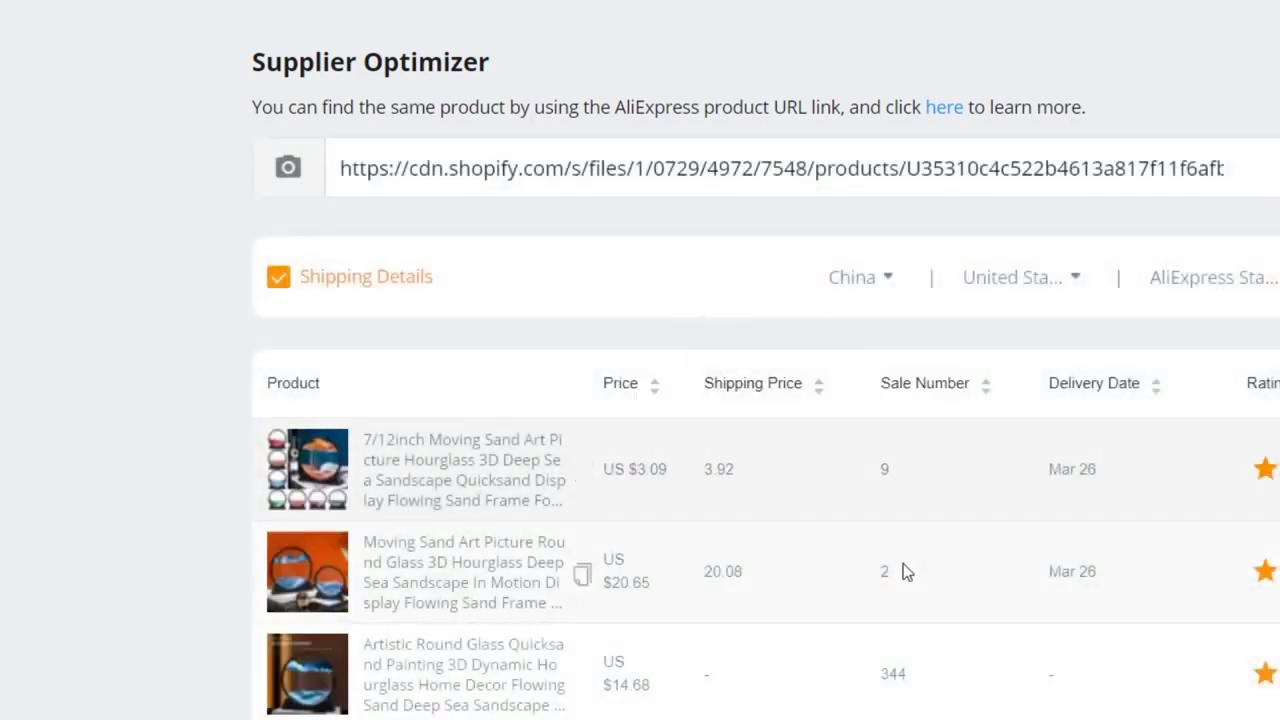
- Review the Supplier Optimizer results for the sand art product and sort them by ascending price
scroll(905, 572, "down", 7)
scroll(910, 580, "down", 4)
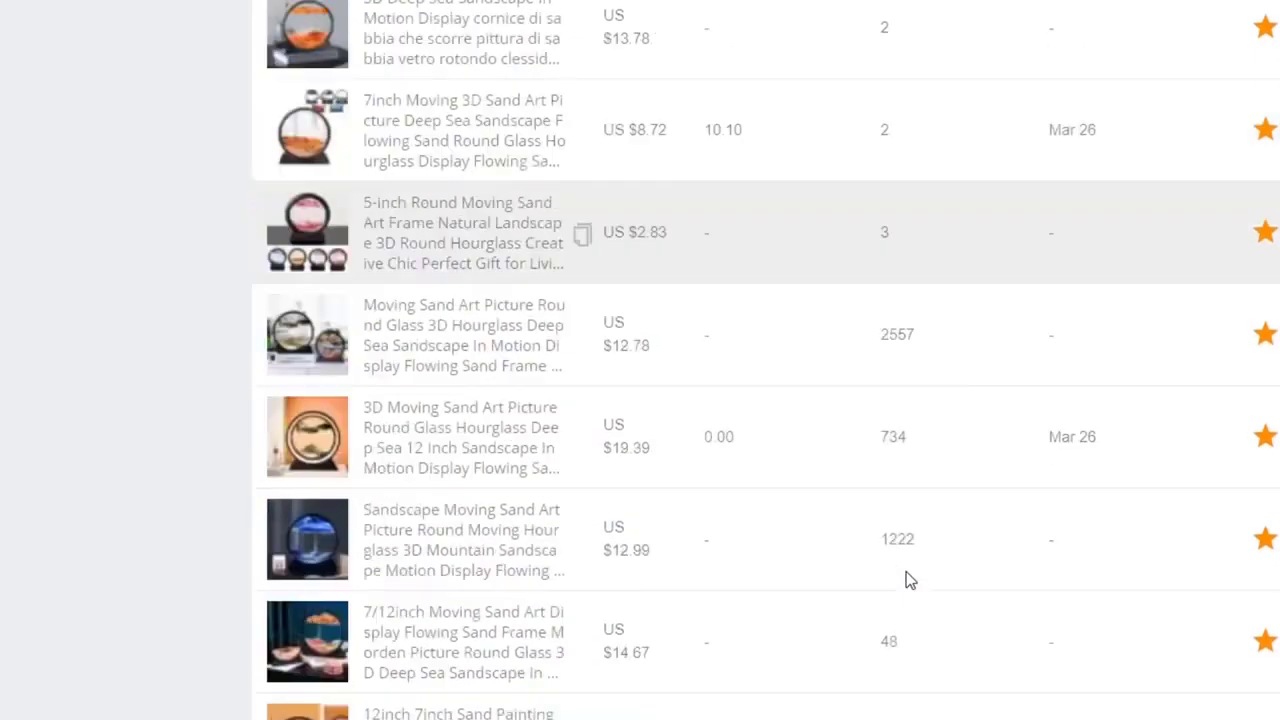
scroll(910, 580, "up", 11)
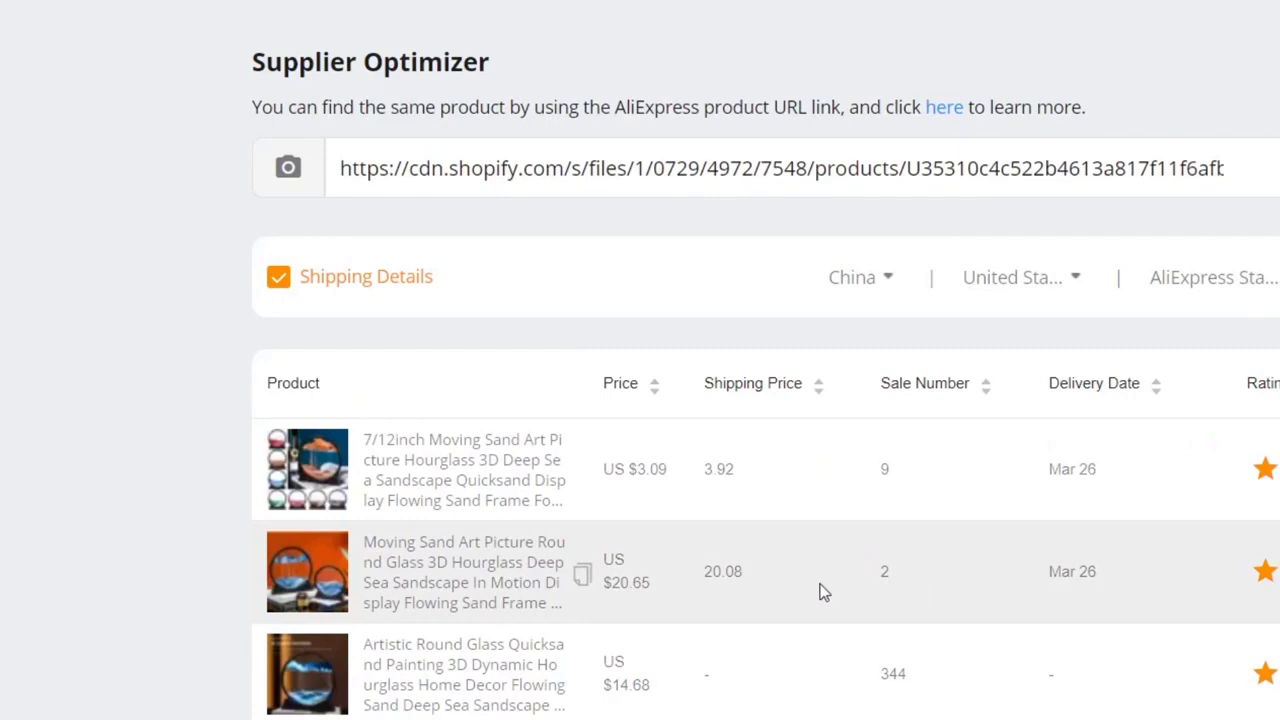
left_click(659, 388)
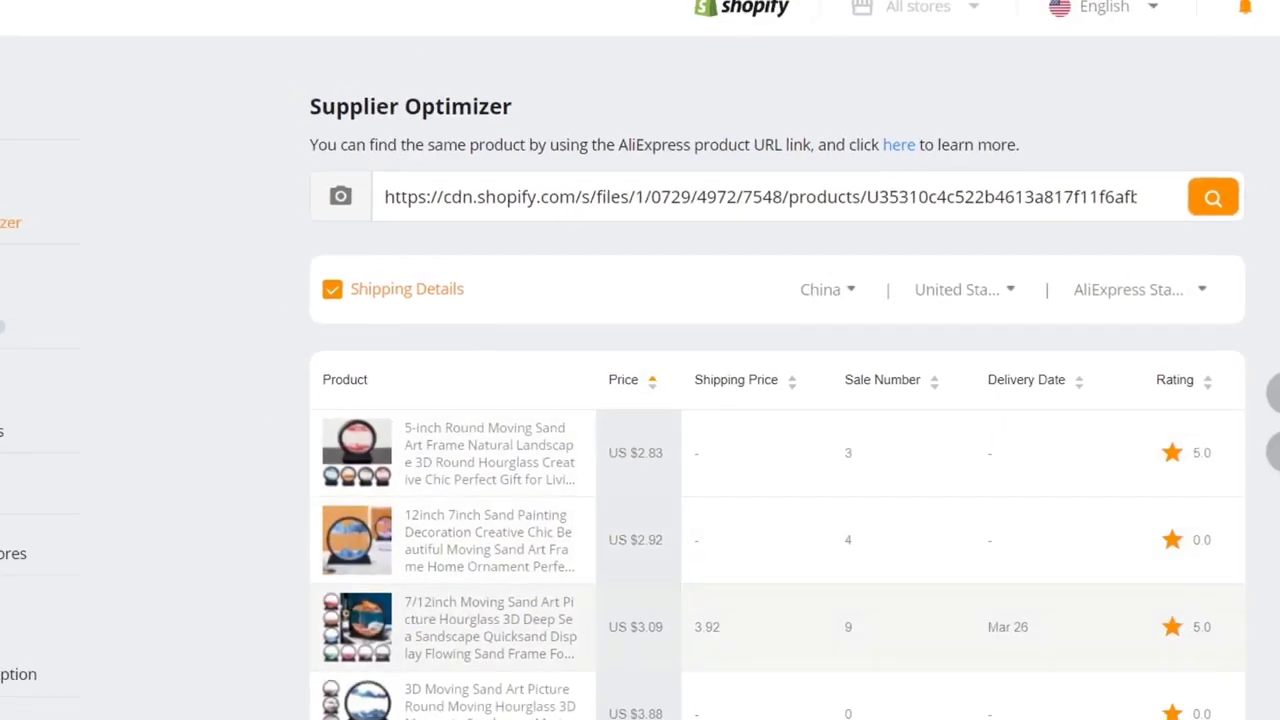
- Import the 7/12inch Moving Sand Art Picture priced at US $3.09 and go to the import list
scroll(893, 450, "down", 3)
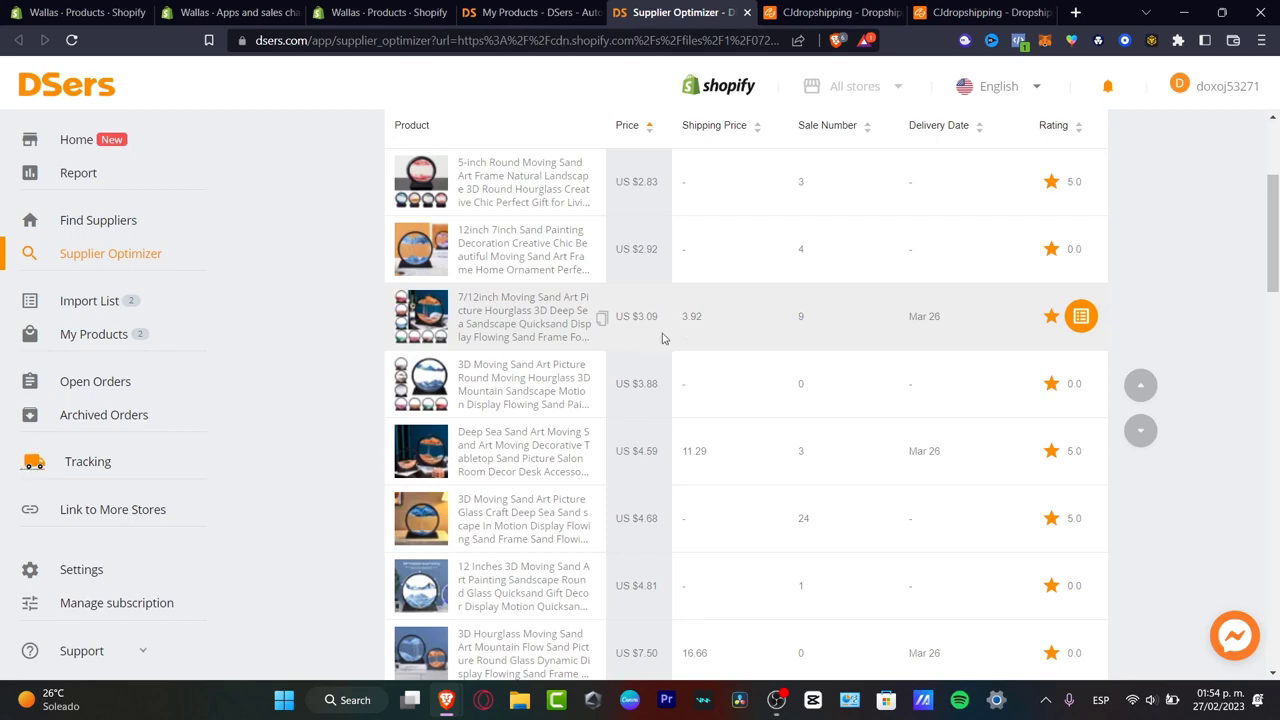
left_click(1080, 317)
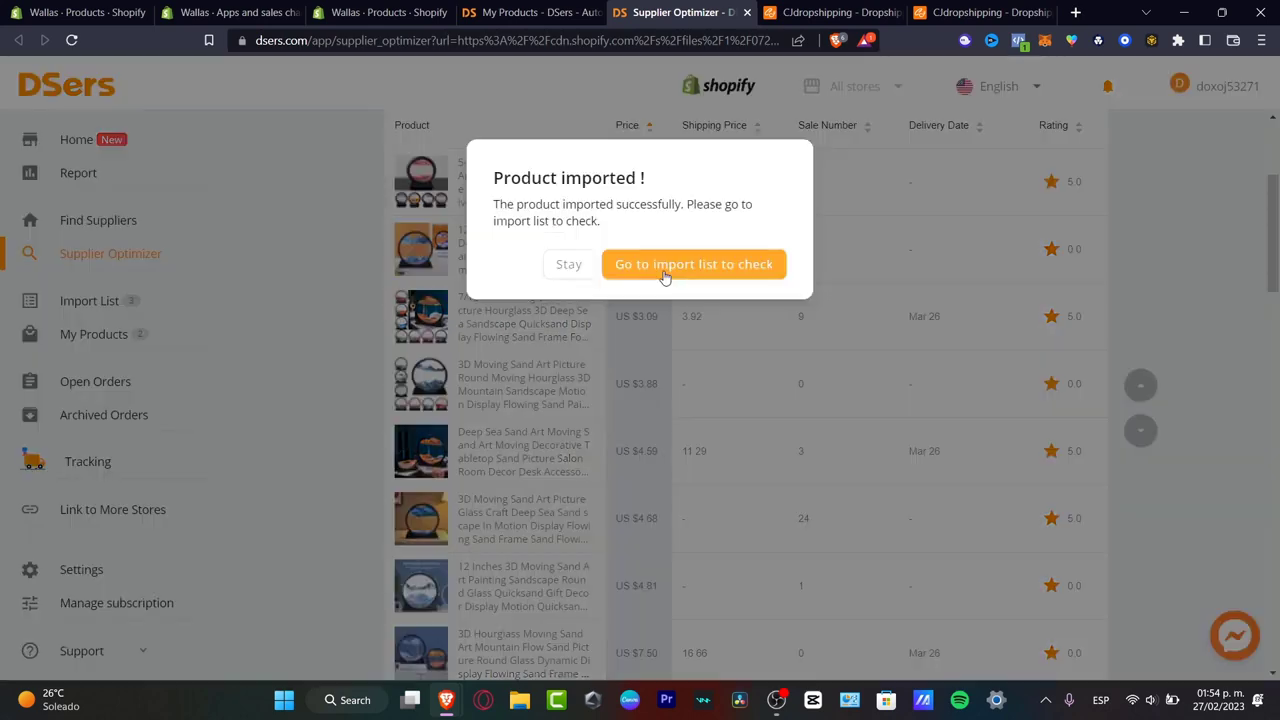
left_click(663, 272)
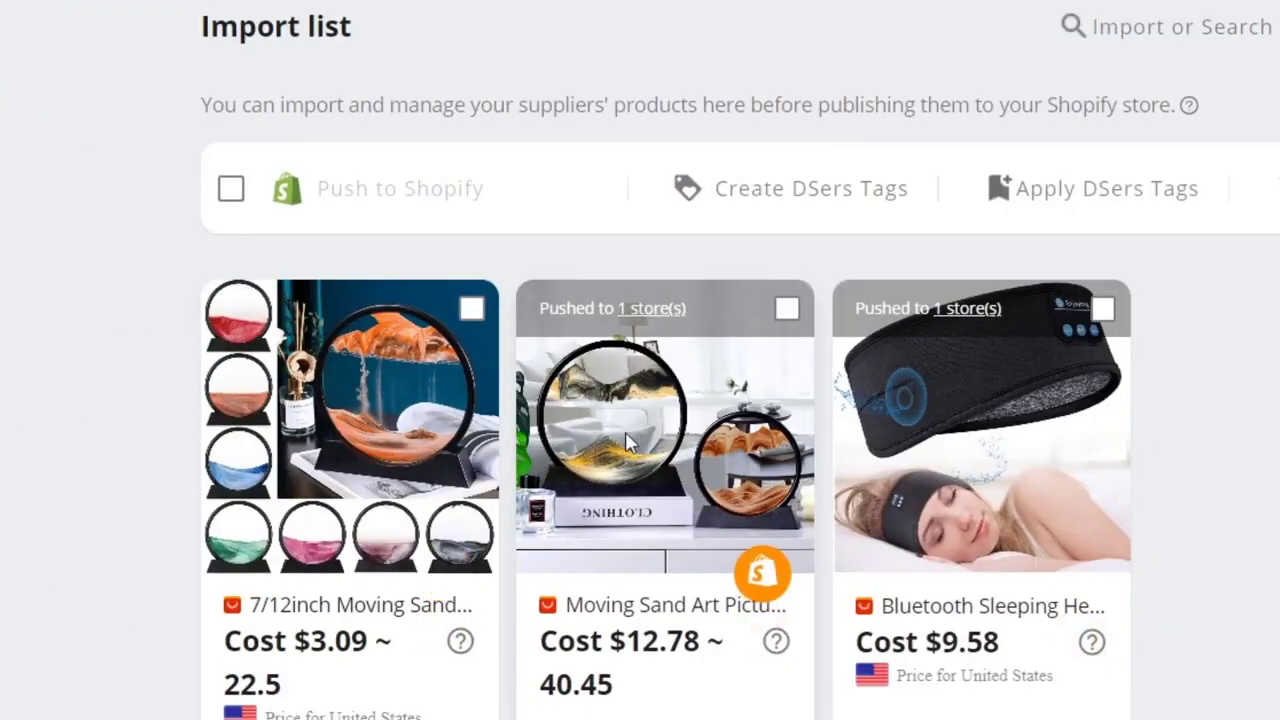
- Change the 7/12inch product's title to "v2 Moving Sand Art Picture Hourglass 3D" and save the product
left_click_drag(627, 645, 682, 645)
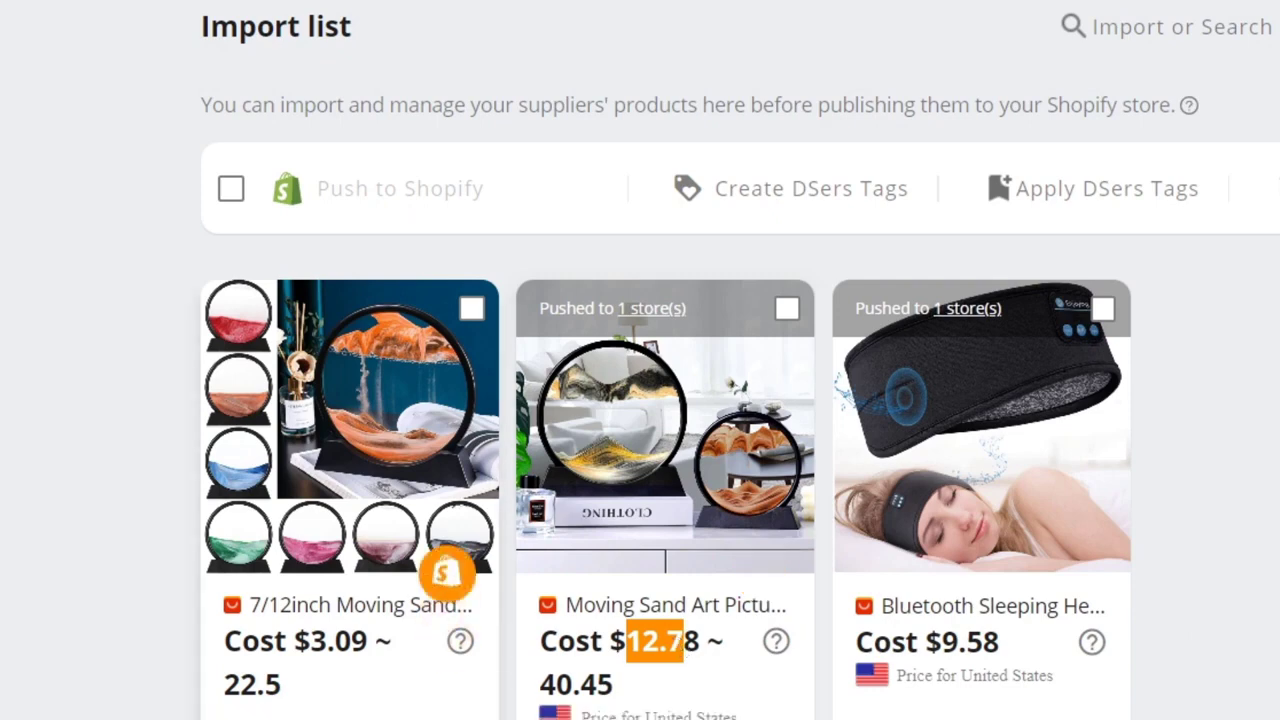
left_click(471, 310)
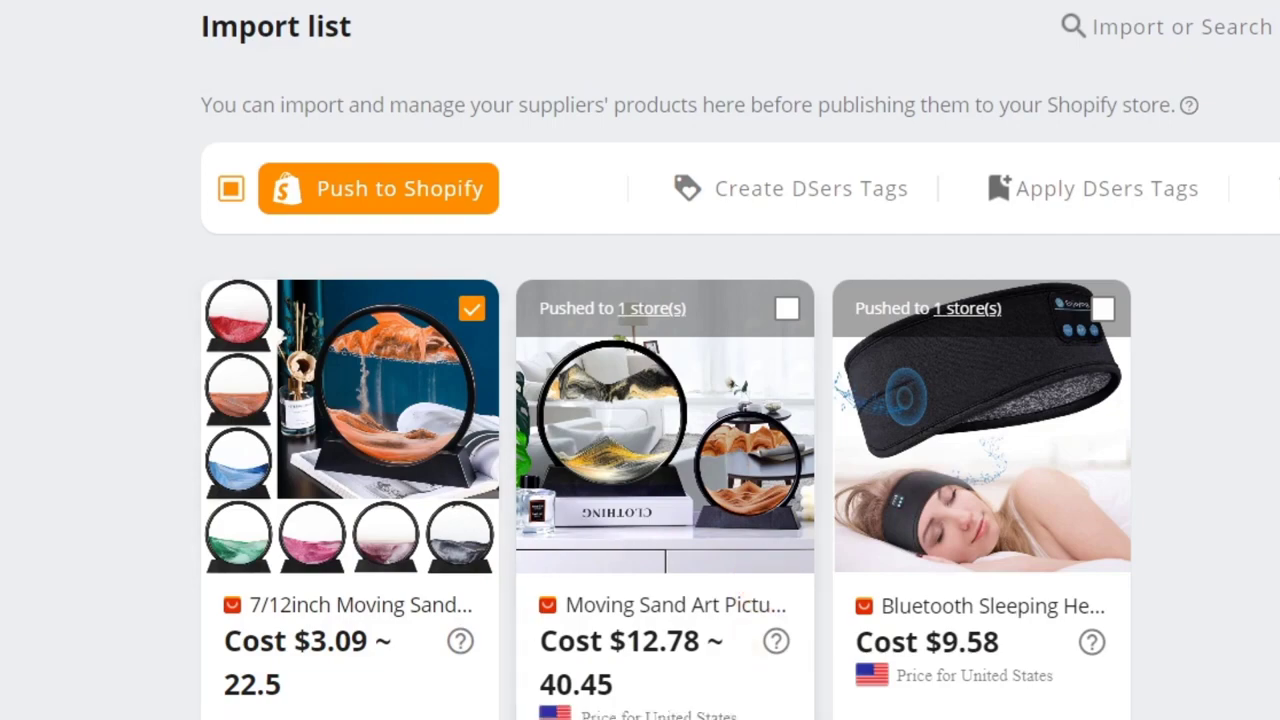
left_click(352, 450)
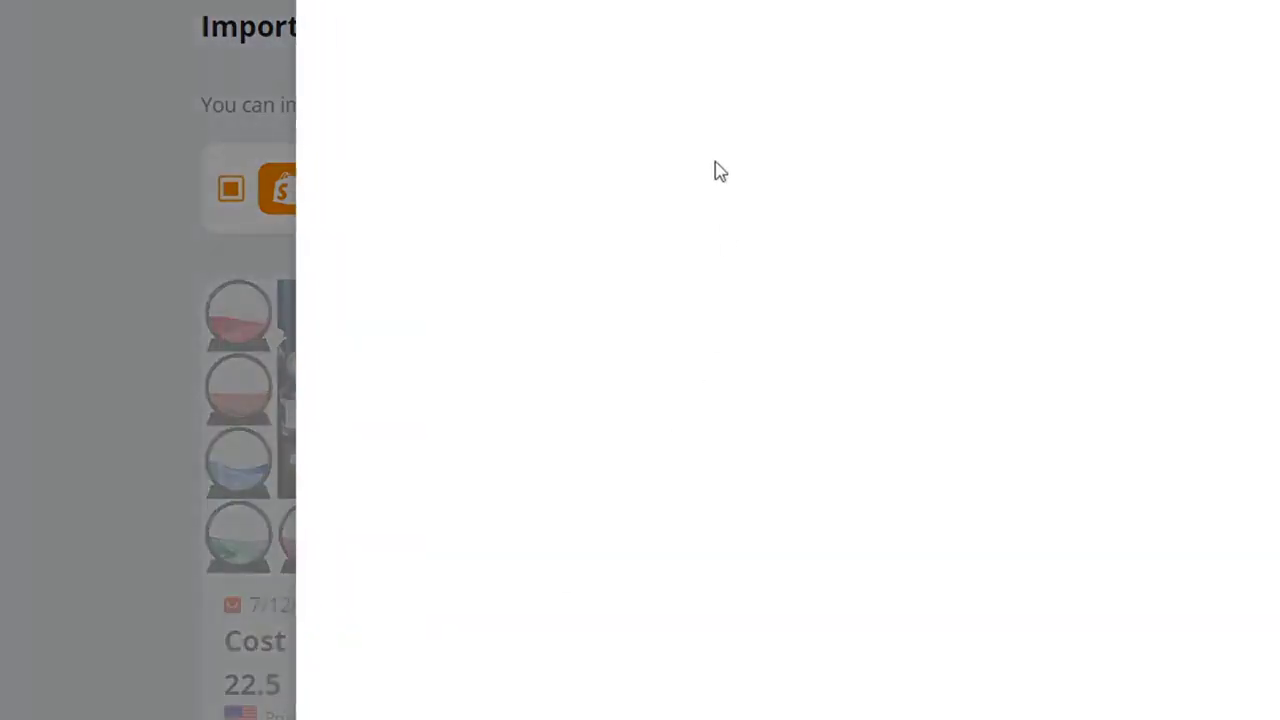
left_click_drag(896, 168, 840, 150)
left_click(922, 150)
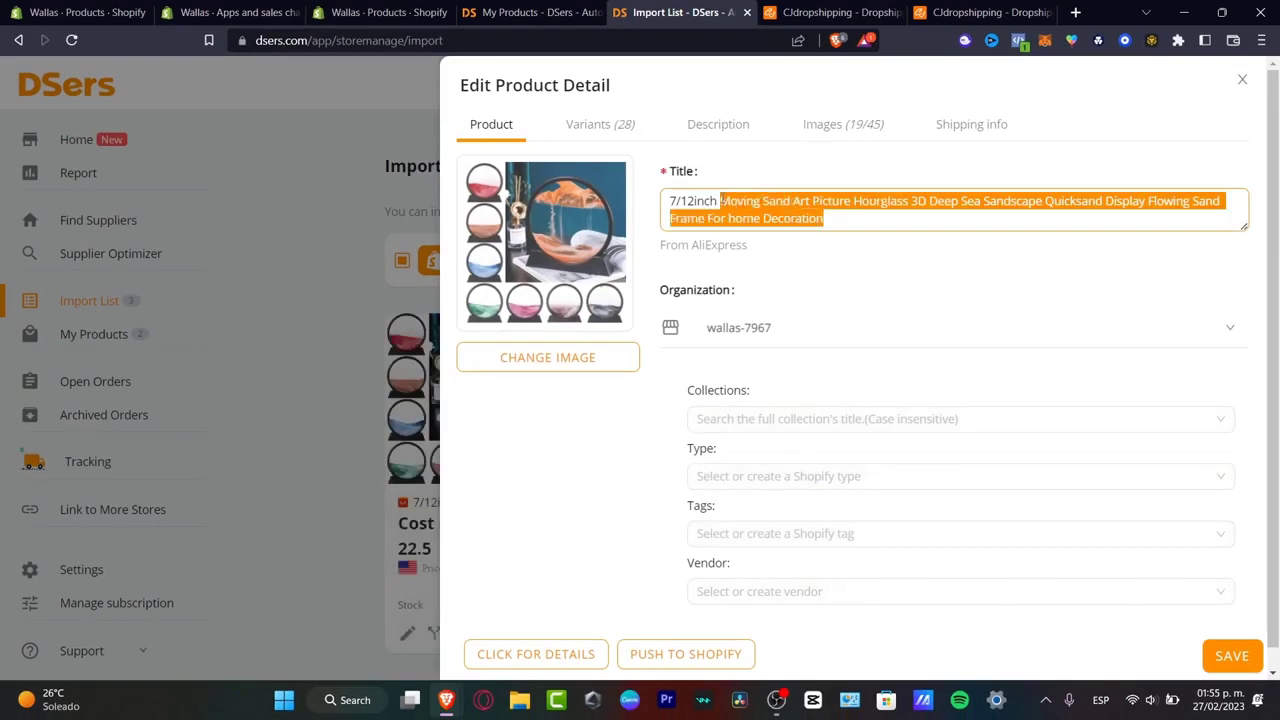
left_click_drag(899, 208, 930, 207)
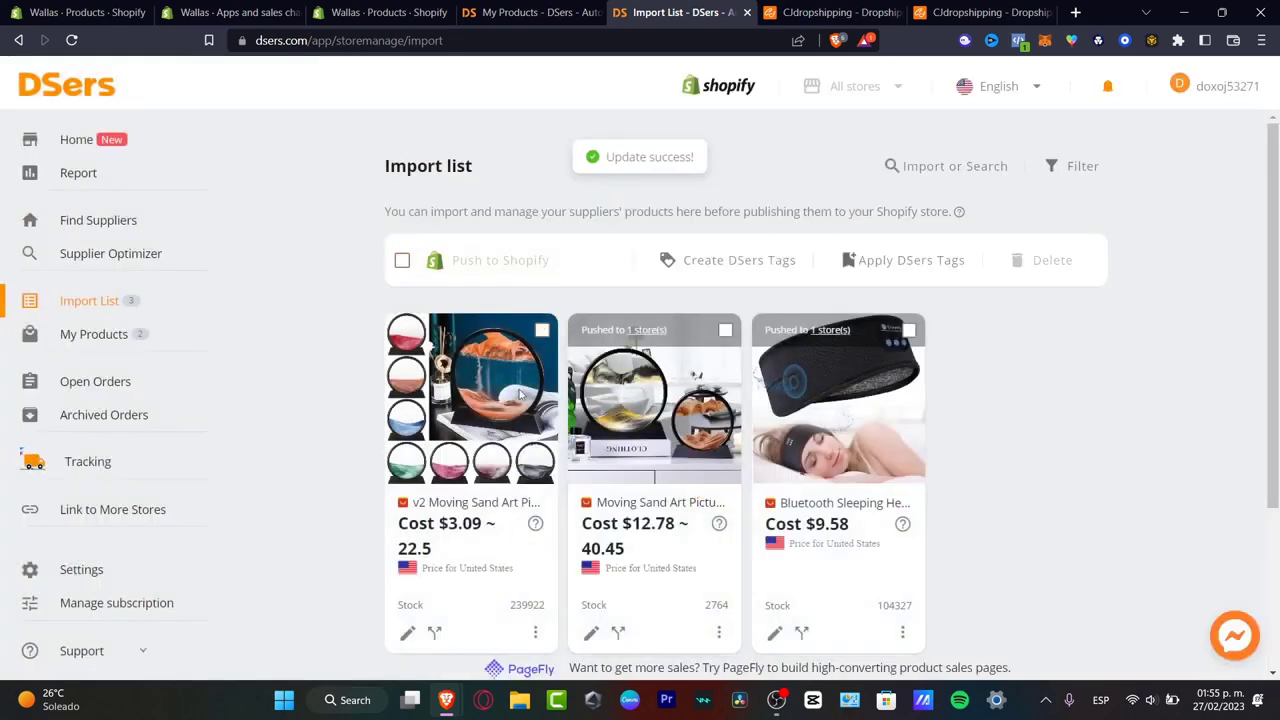
- Push the v2 Moving Sand Art Picture product to the Shopify store with the pricing rule applied
left_click(527, 485)
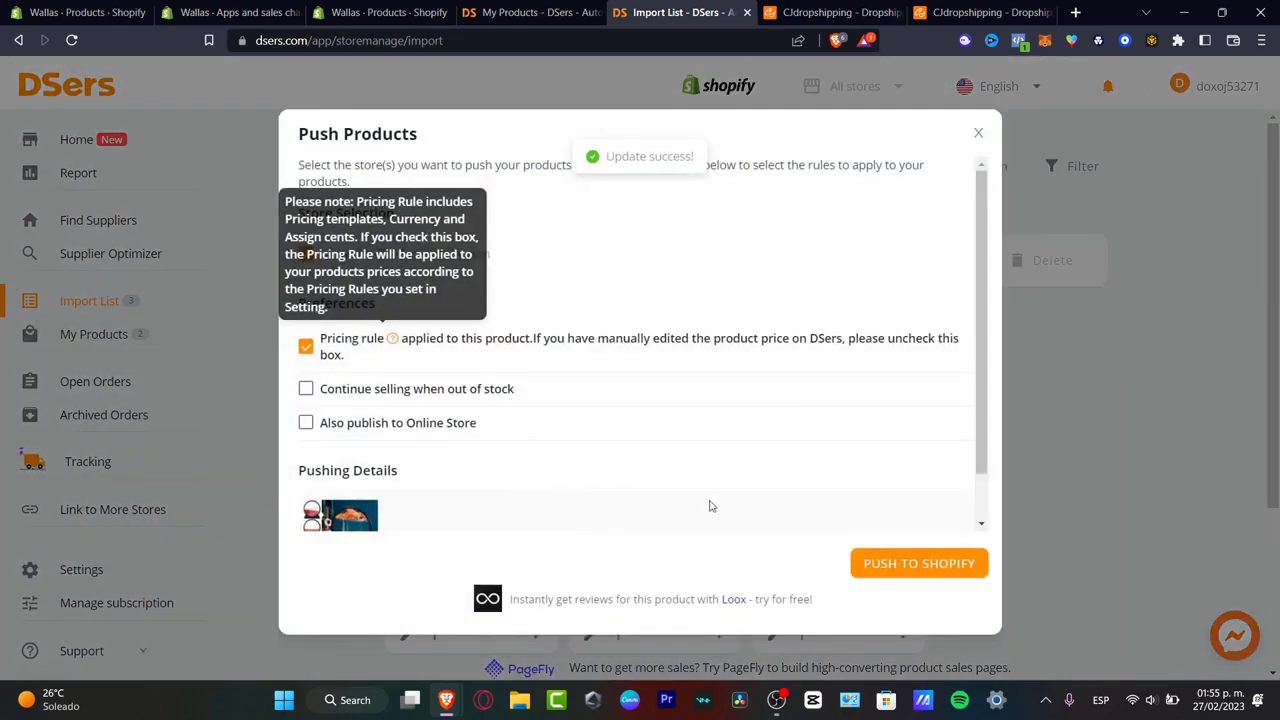
scroll(760, 480, "down", 1)
left_click(958, 566)
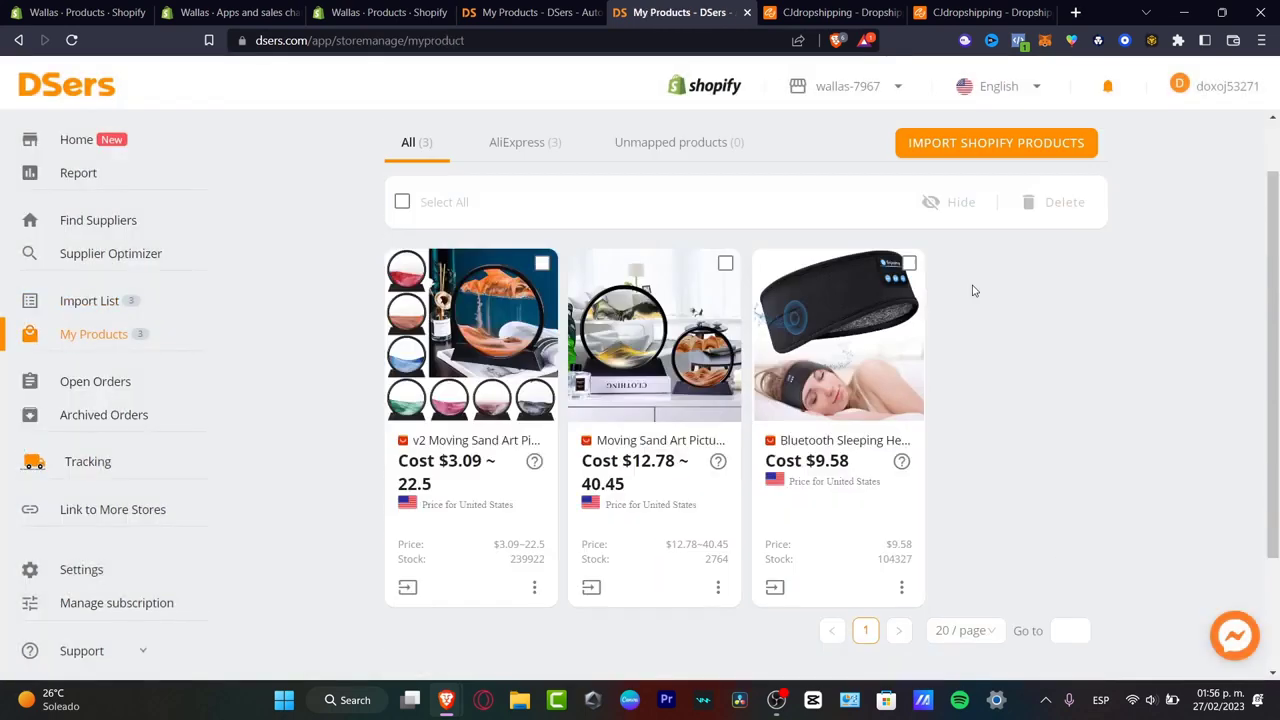
- Start replacing the Moving Sand Art Picture Round Glass 3D product, giving the 7/12inch product's AliExpress URL as the replacement
scroll(974, 289, "up", 1)
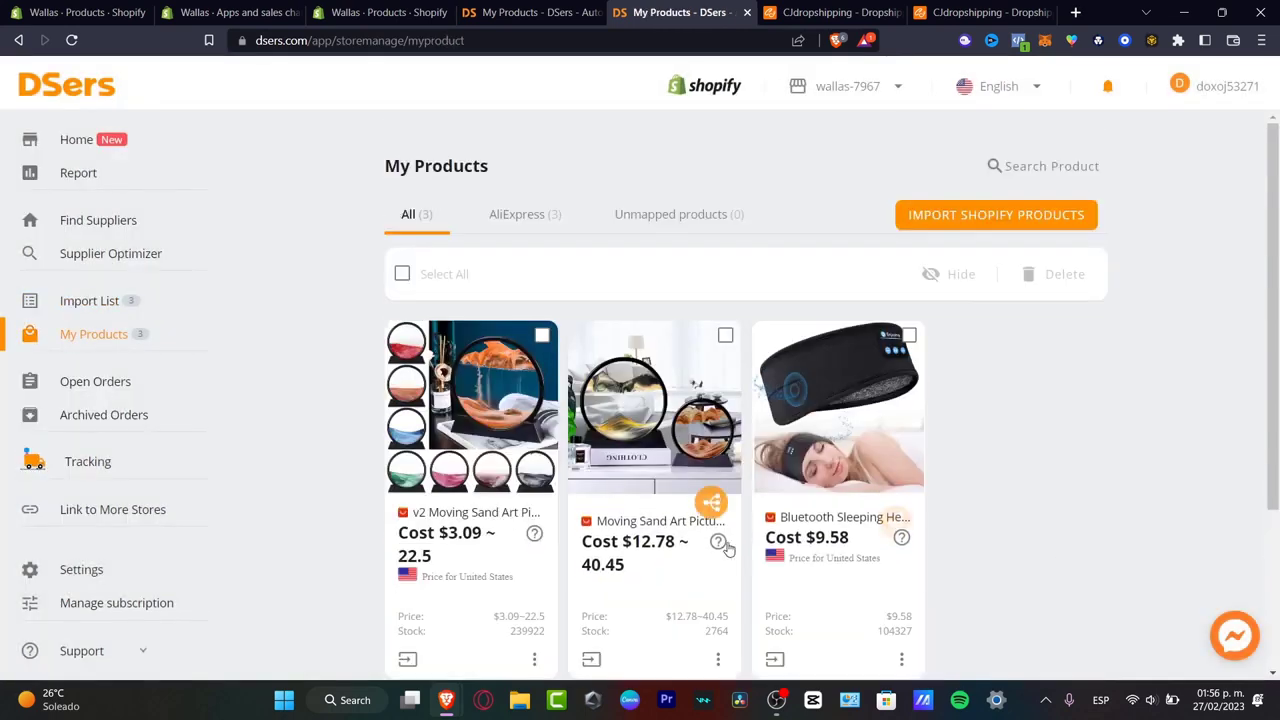
left_click(718, 659)
scroll(718, 660, "down", 1)
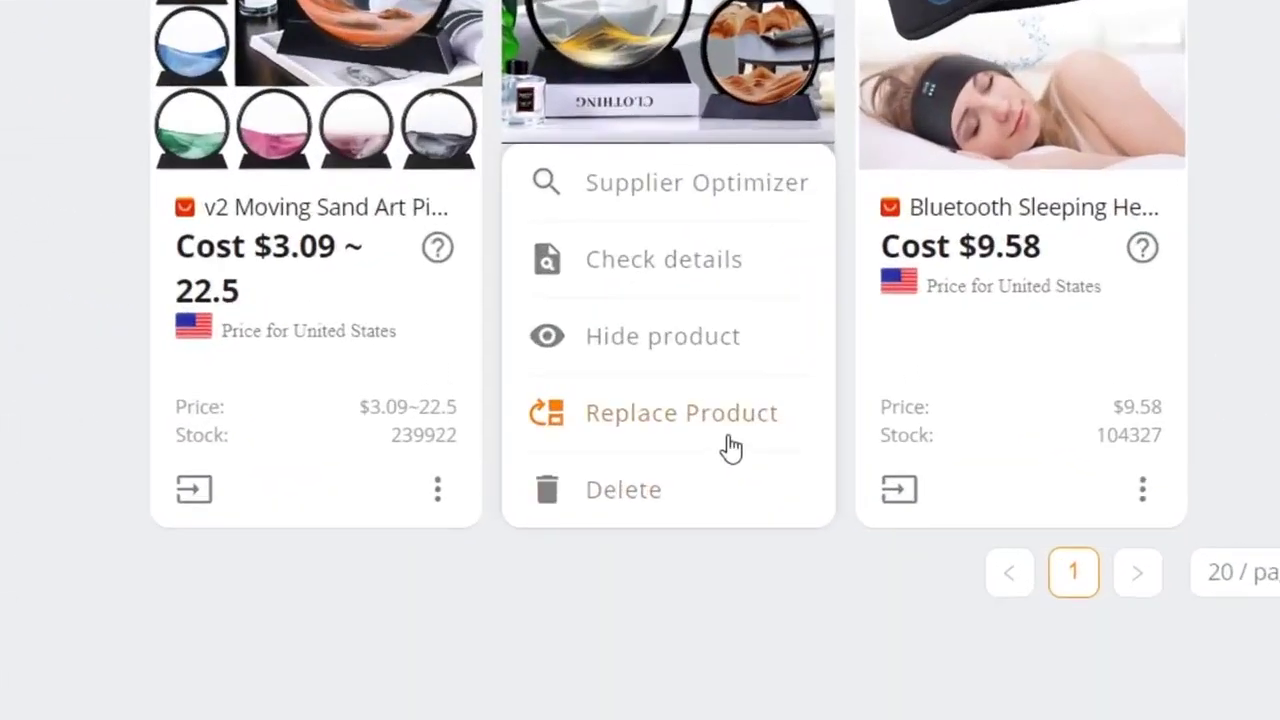
left_click(682, 576)
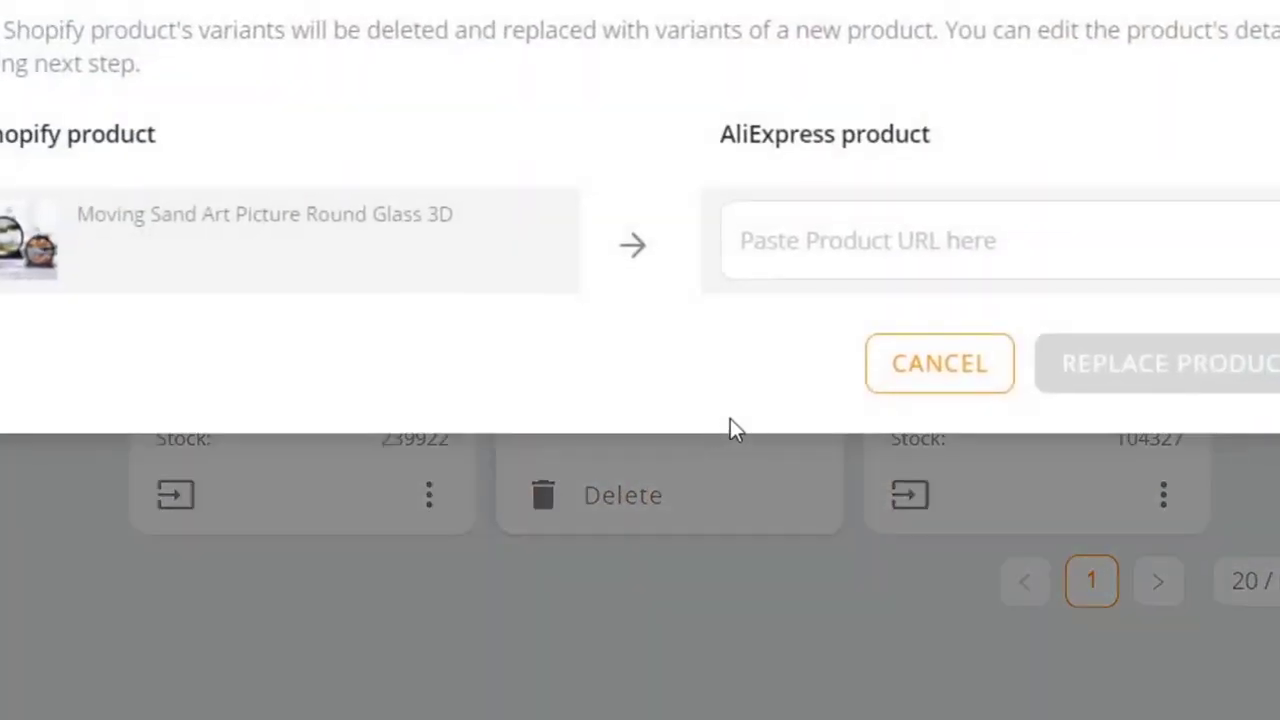
left_click(876, 268)
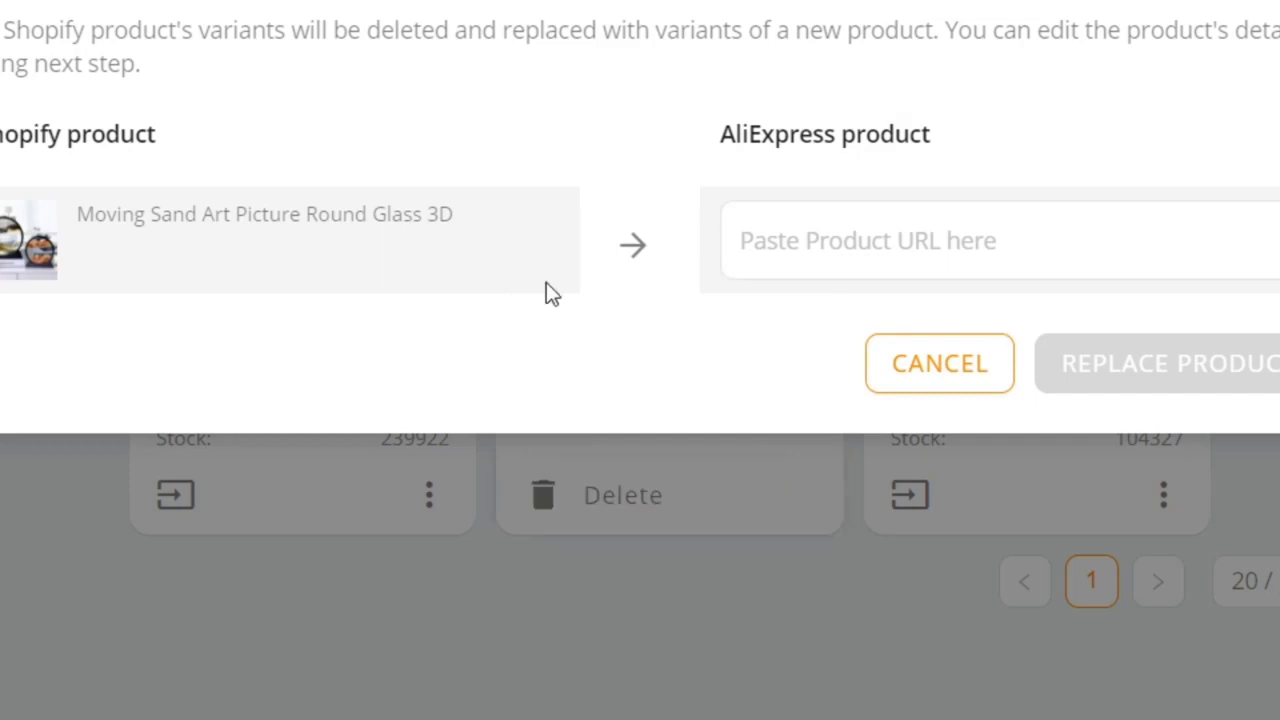
left_click(980, 220)
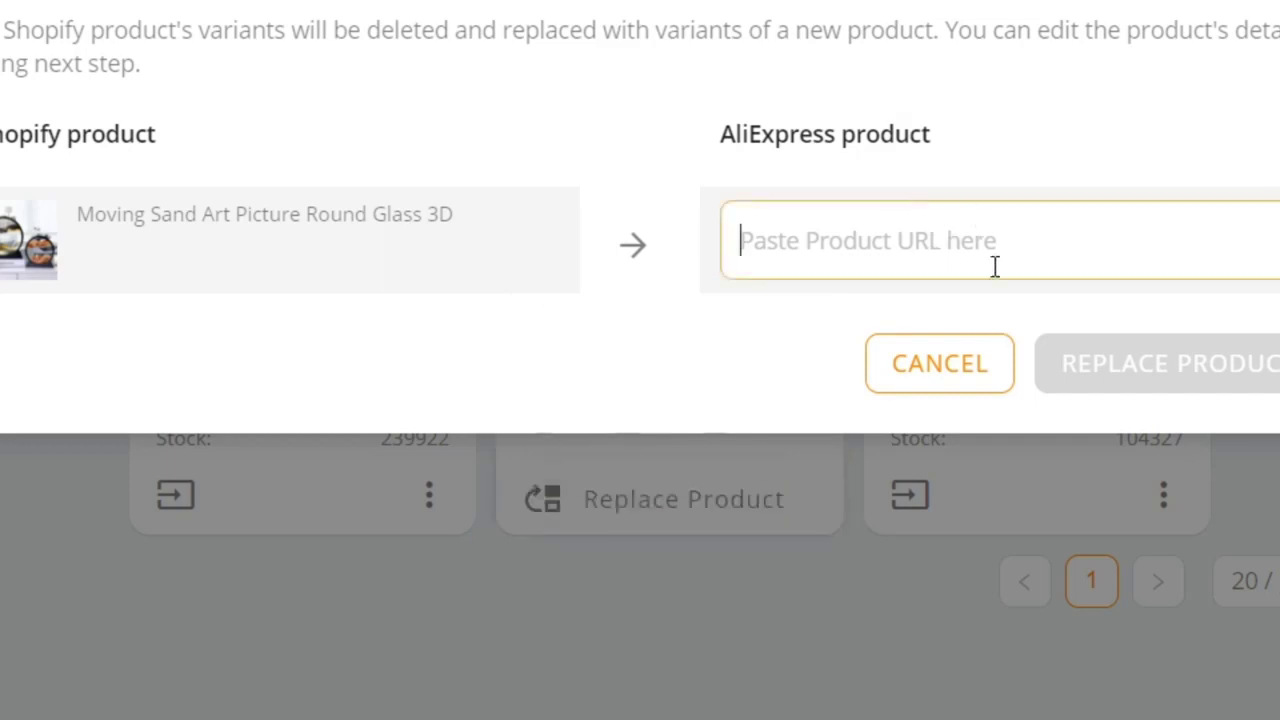
key("ctrl+v")
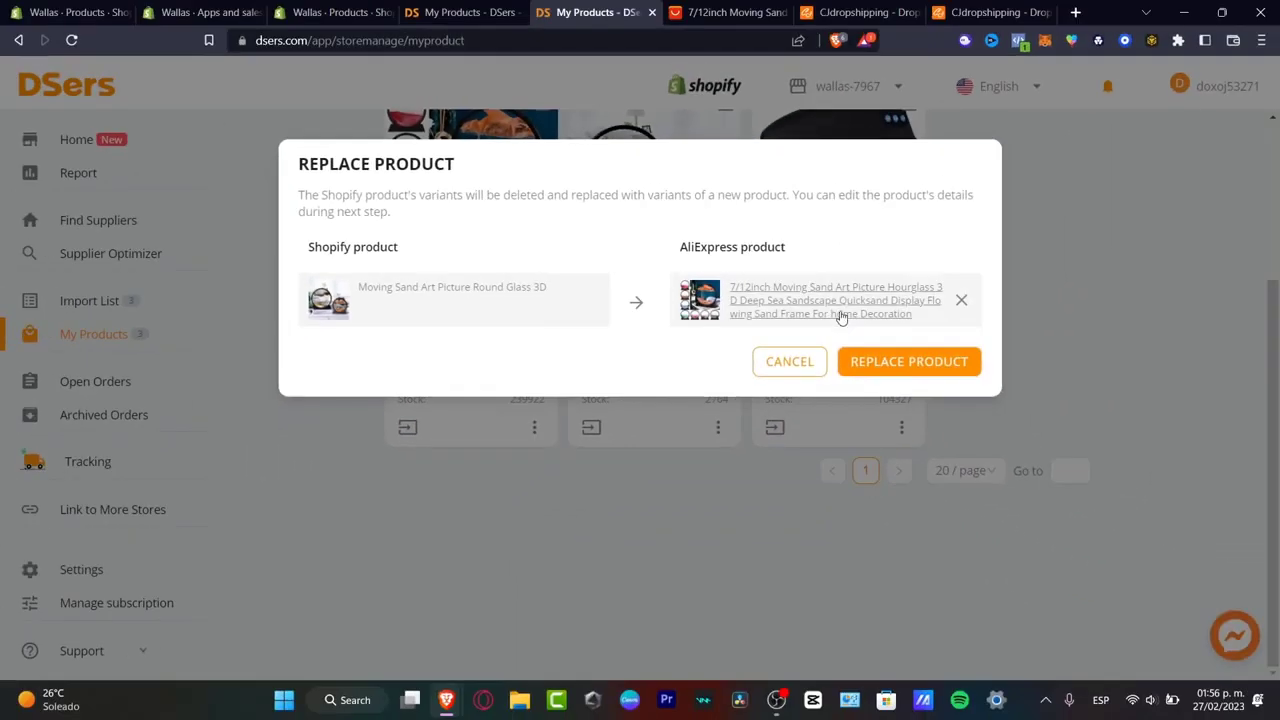
- Check the replacement product's AliExpress page, dismissing its notification request, and return to the replacement dialog
left_click(841, 316)
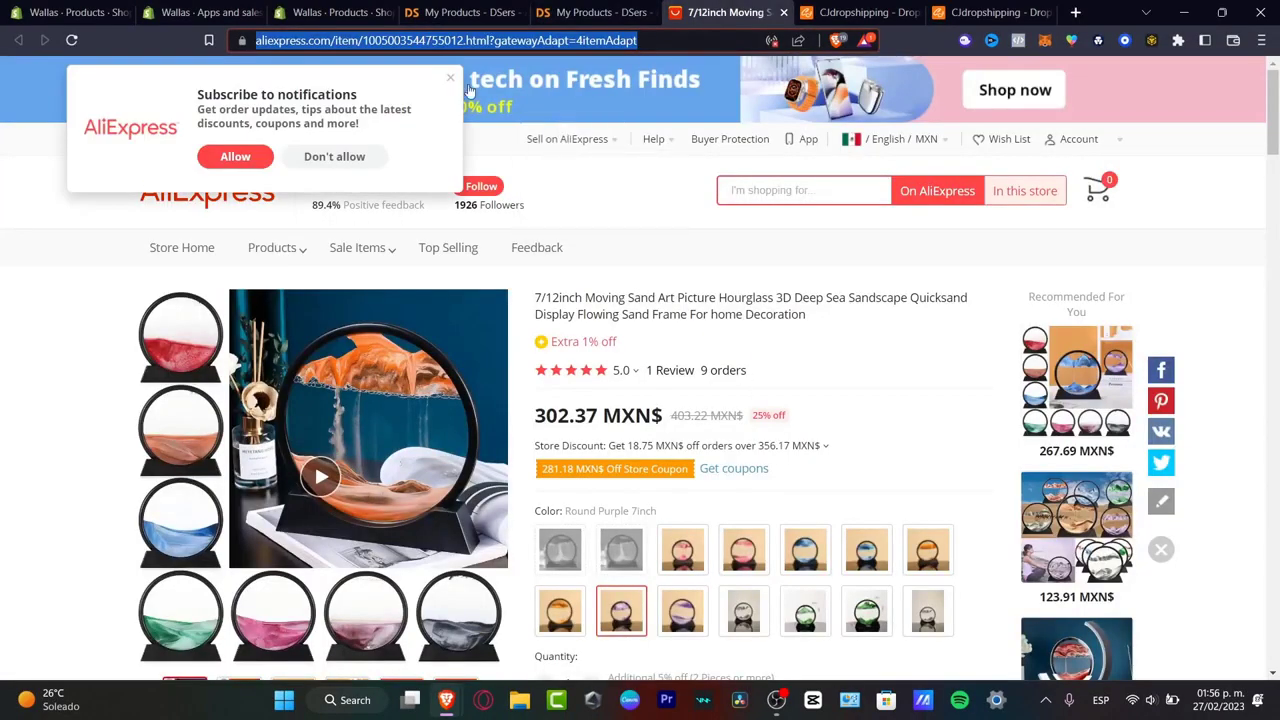
left_click(450, 77)
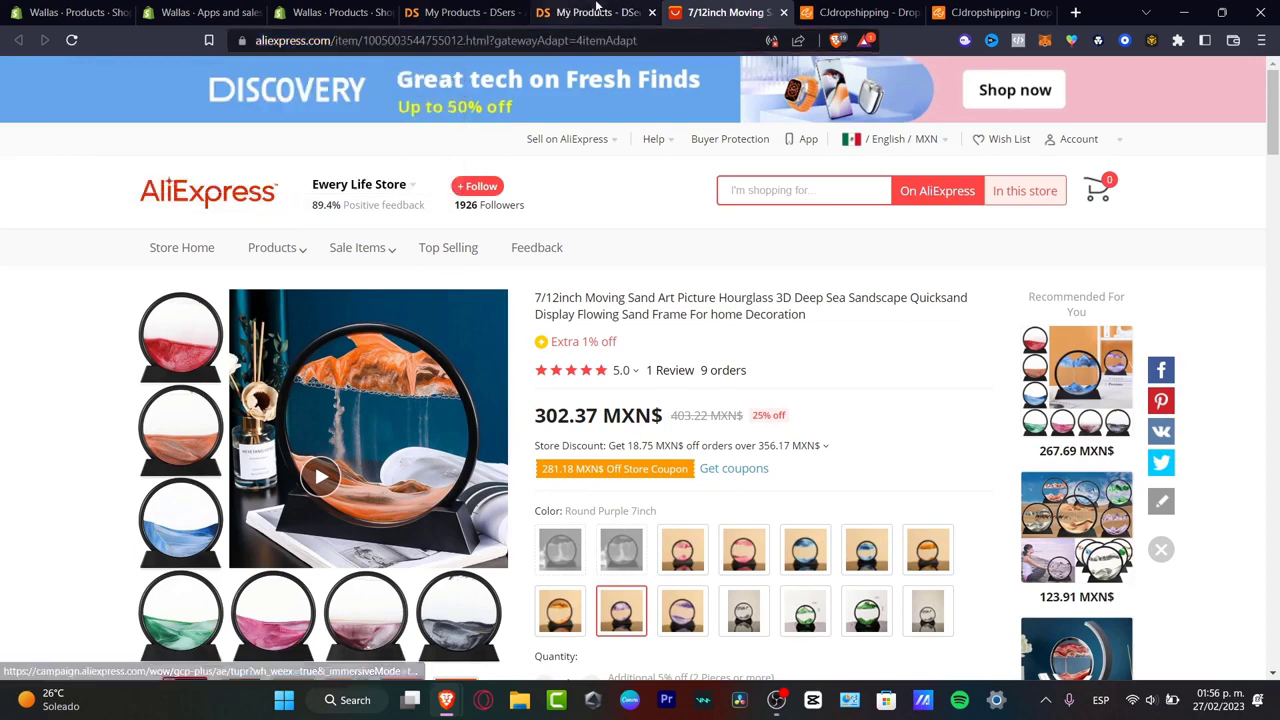
left_click(597, 9)
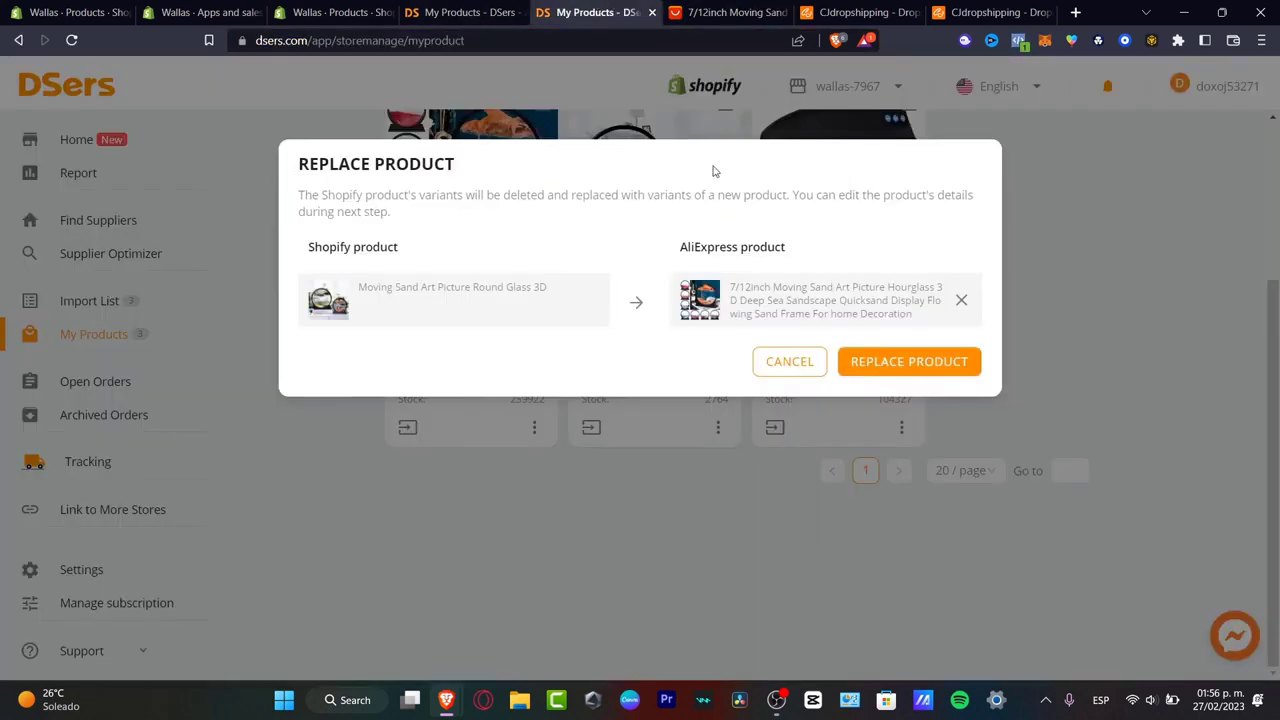
- Continue to the replacement's product details, look over its AliExpress and Shopify titles, and close them without replacing
left_click(899, 365)
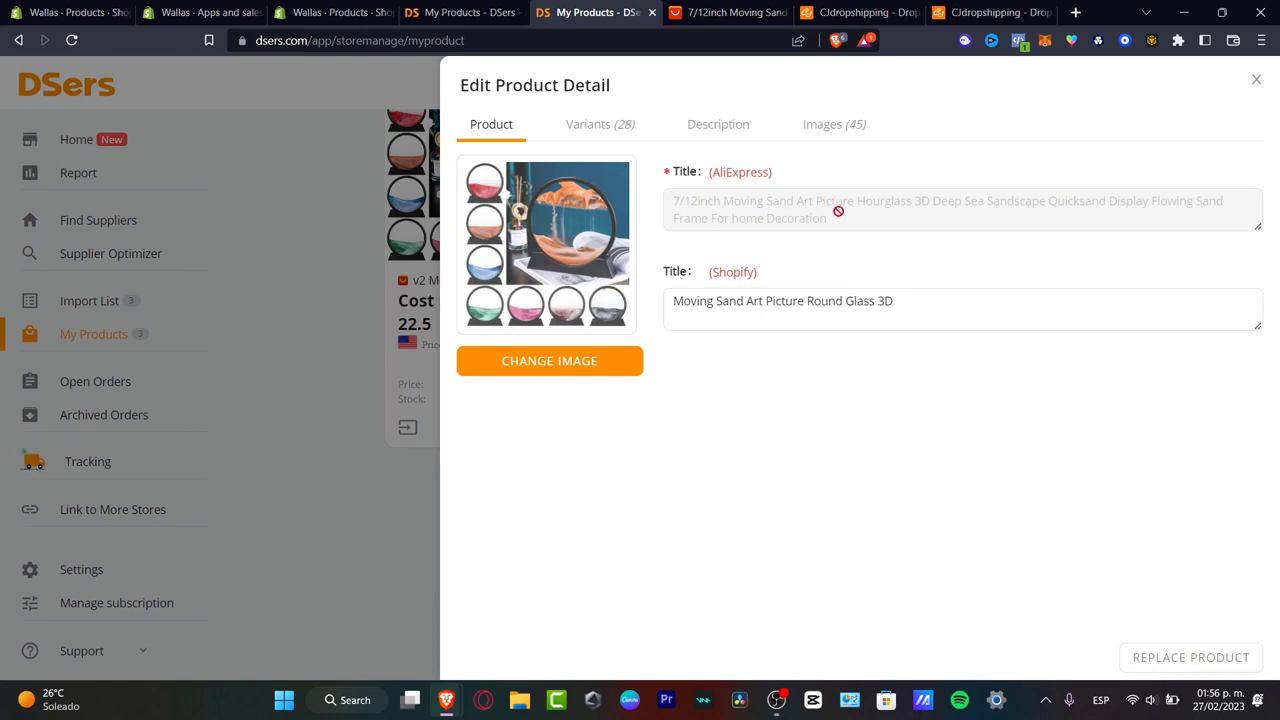
left_click(945, 318)
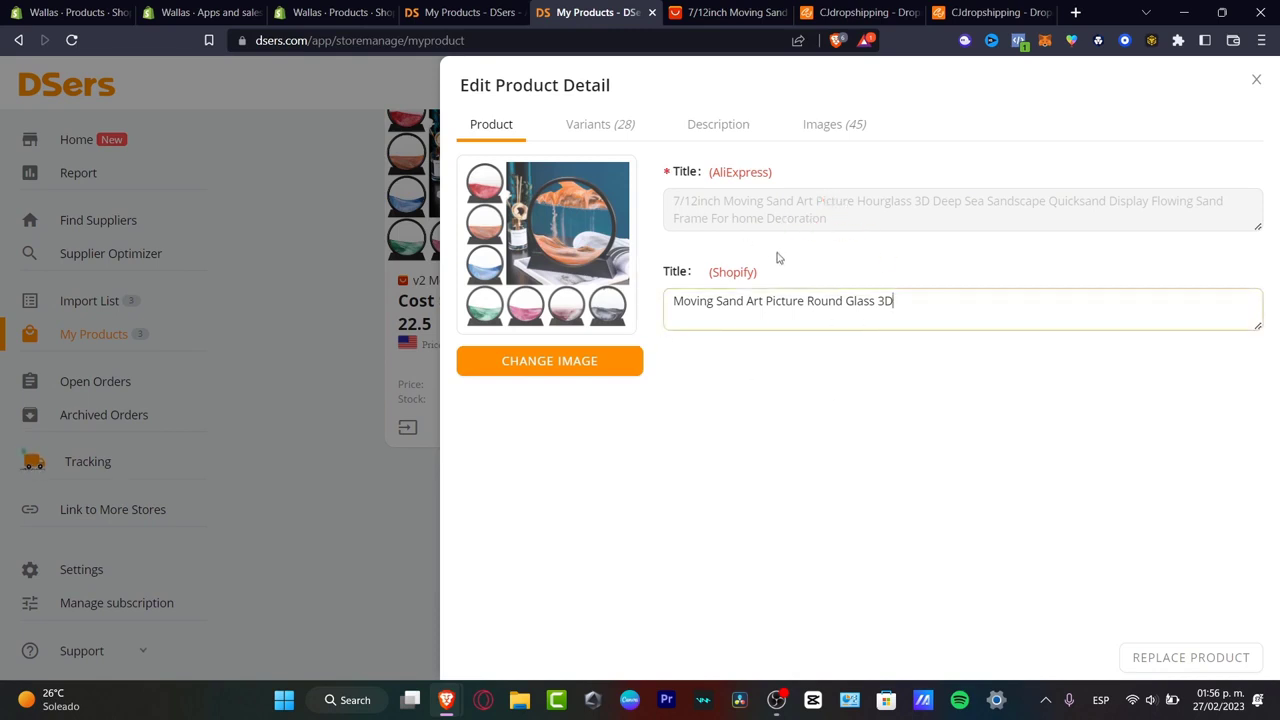
key("Escape")
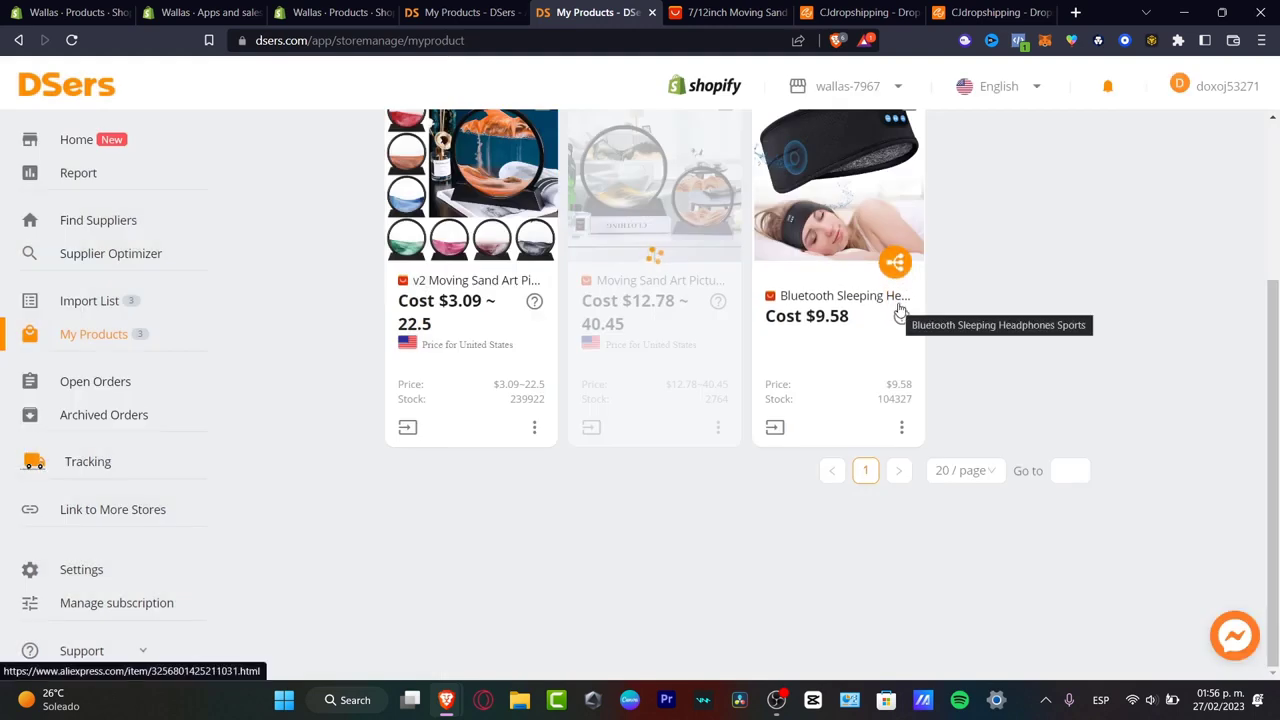
- Switch to the Shopify admin, check the product list and open the store's orders
mouse_move(900, 318)
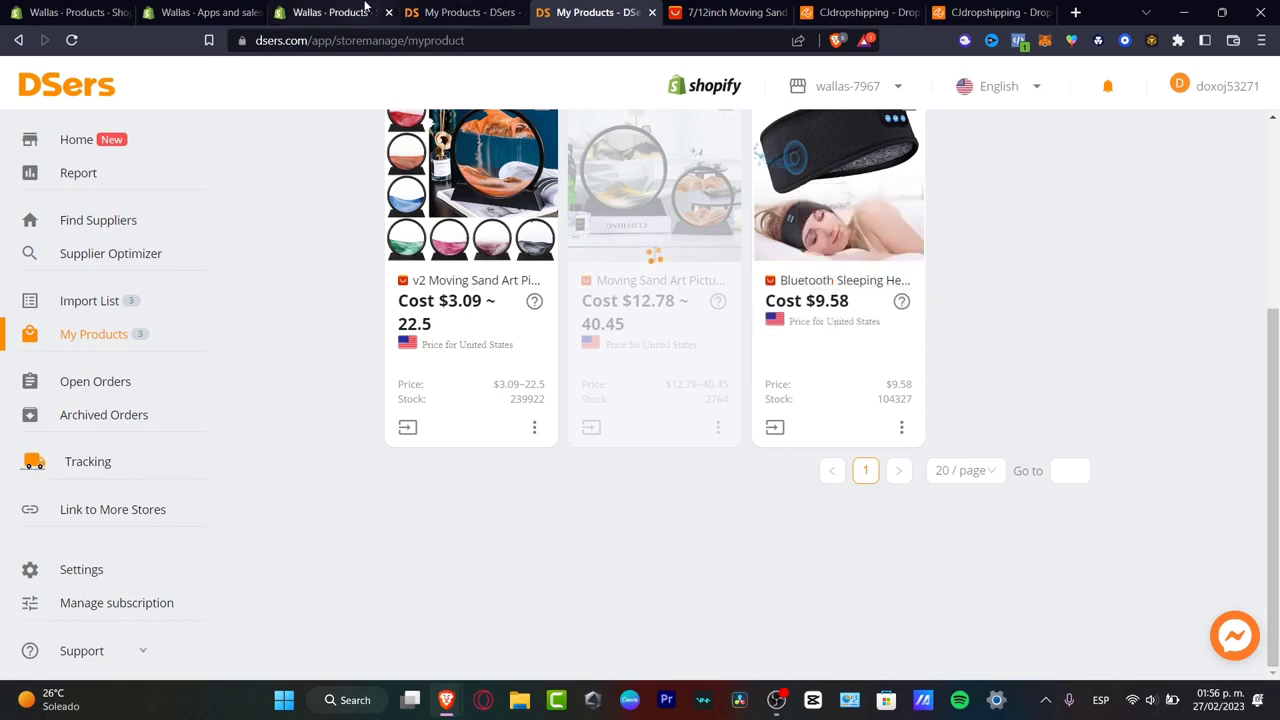
left_click(330, 12)
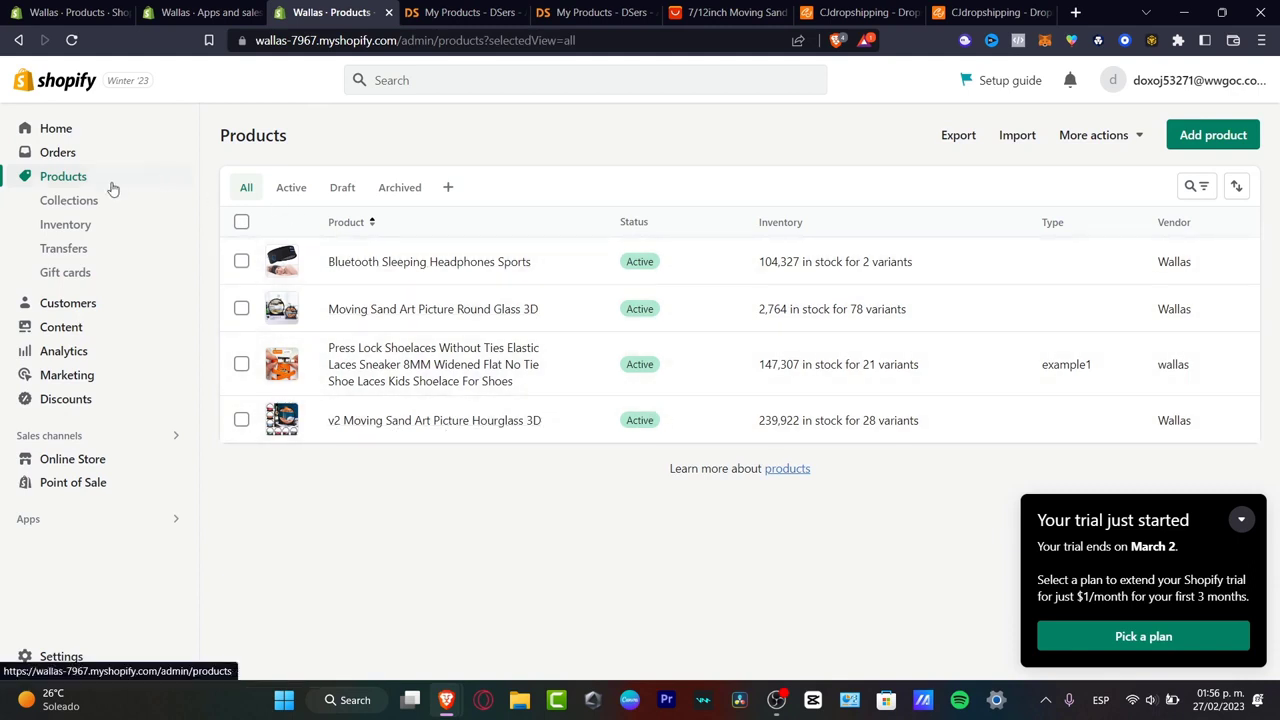
left_click(62, 155)
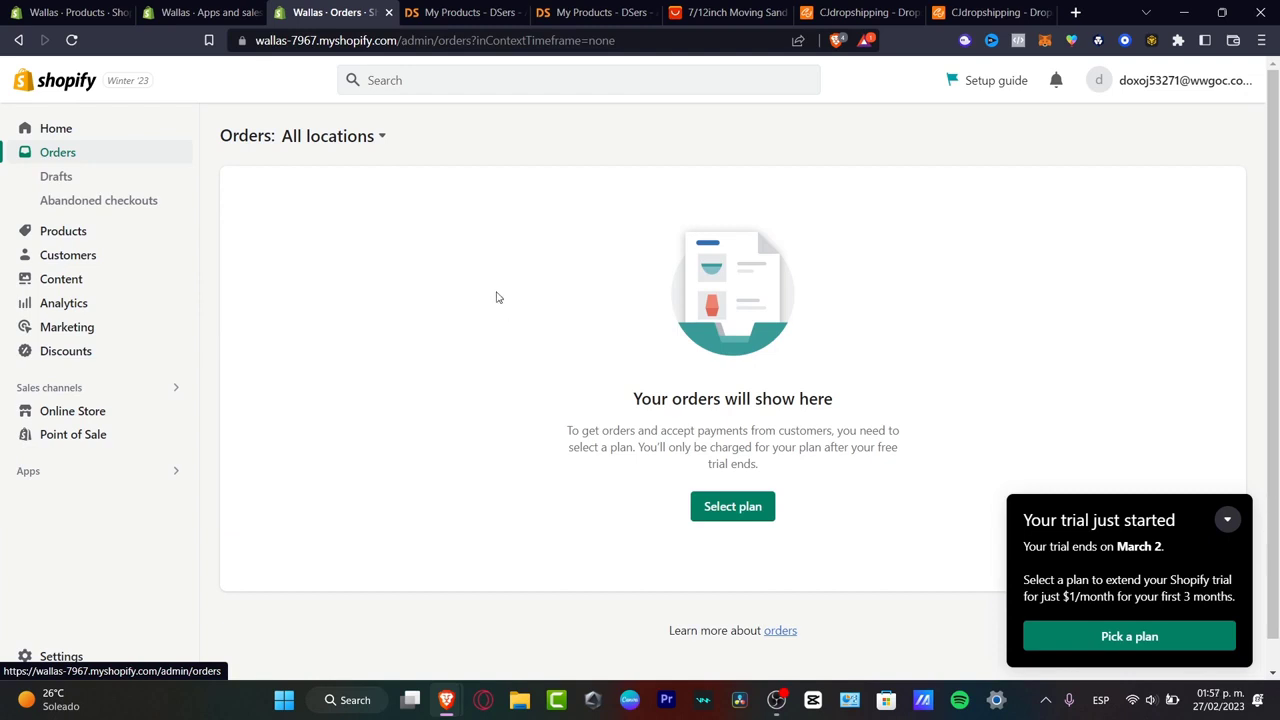
- Return to DSers, view its open orders and open the install page for the DSers Chrome extension
left_click(450, 12)
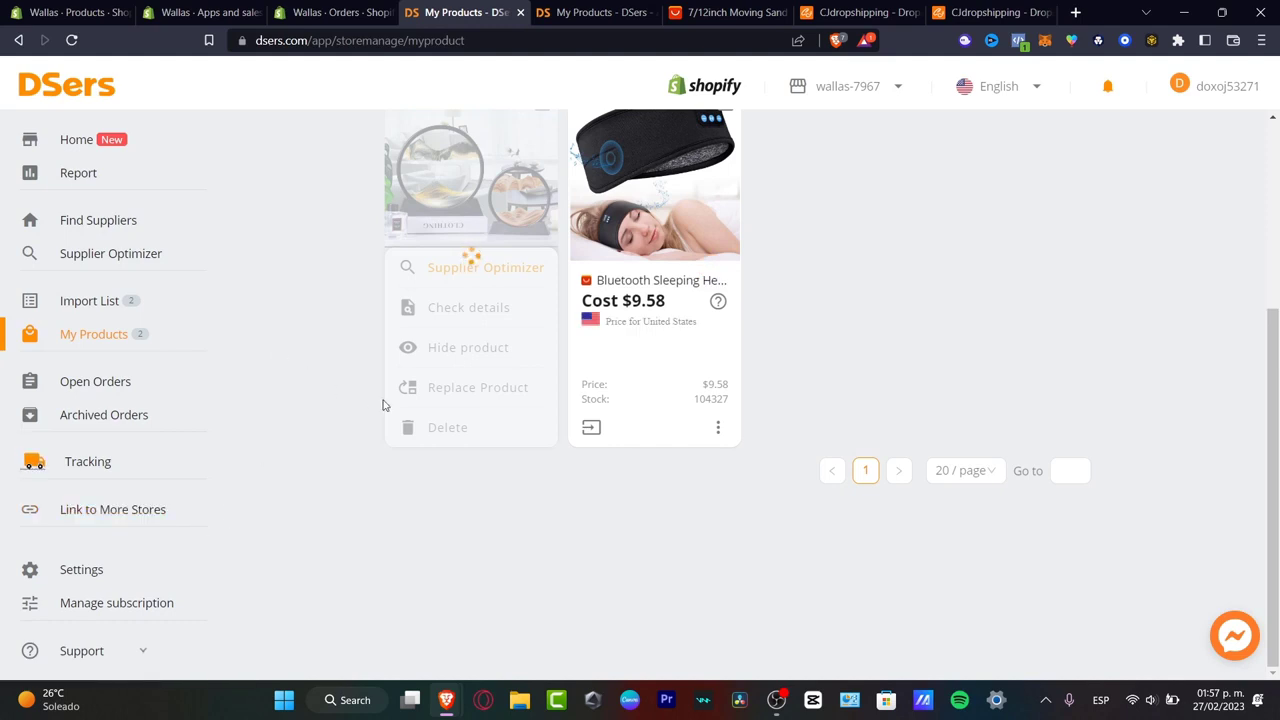
left_click(100, 395)
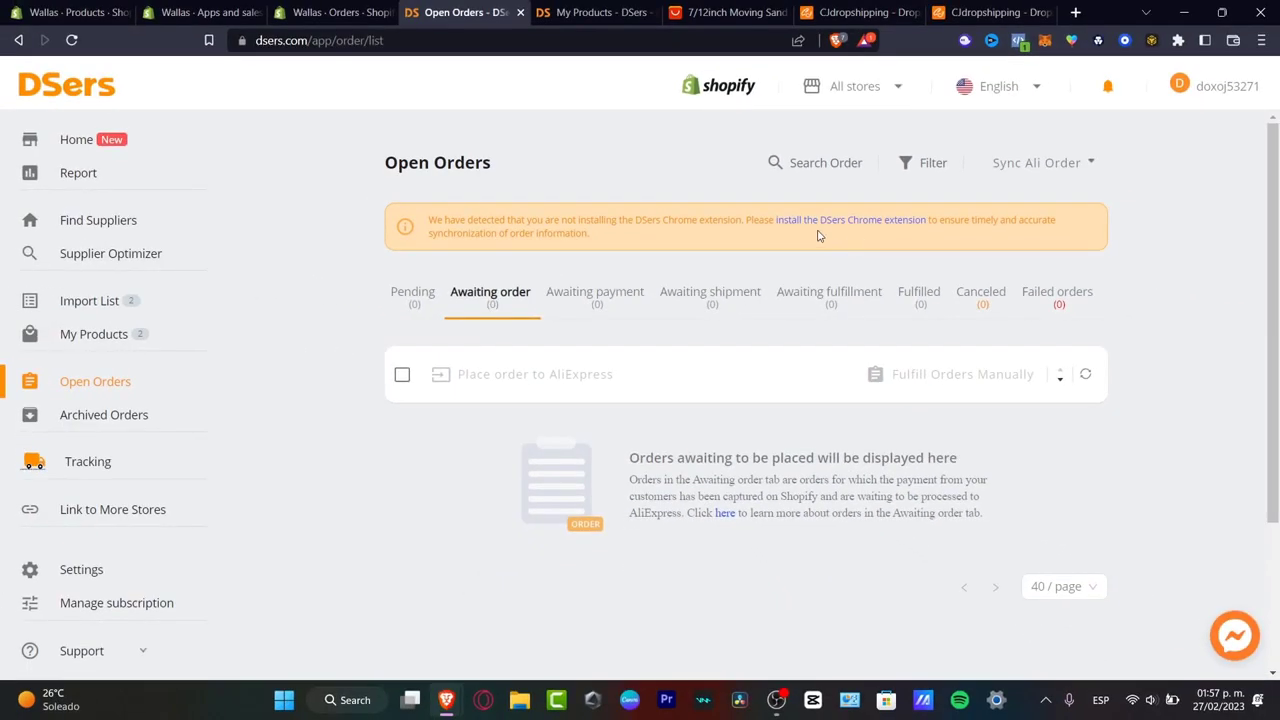
left_click(870, 220)
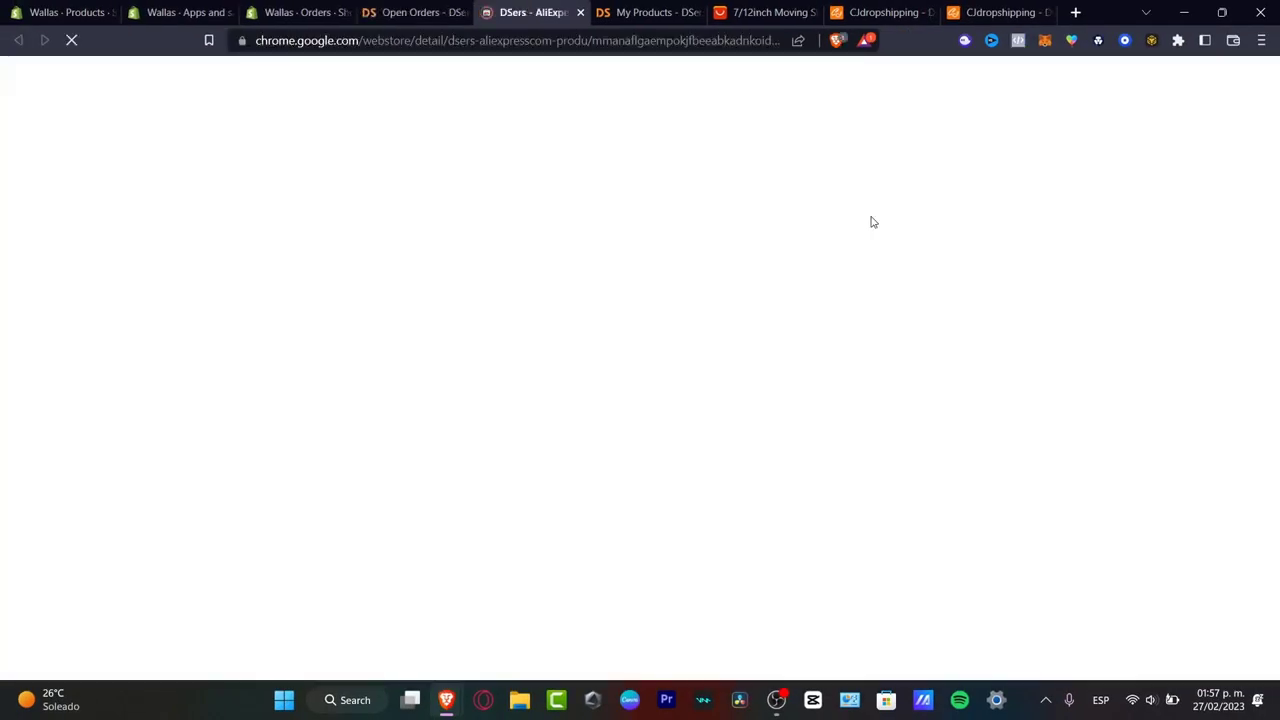
- Install the DSers - AliExpress.com Product Importer extension in the browser and pin it for quick access
left_click(1027, 205)
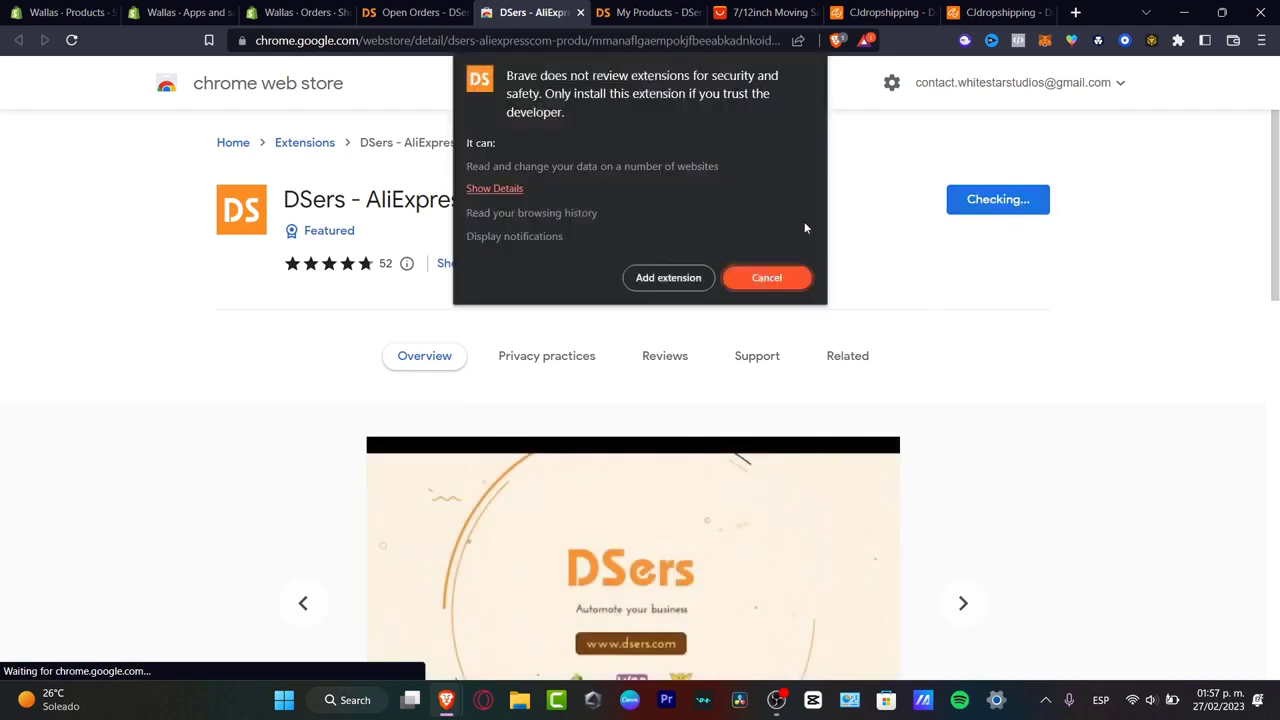
left_click(660, 280)
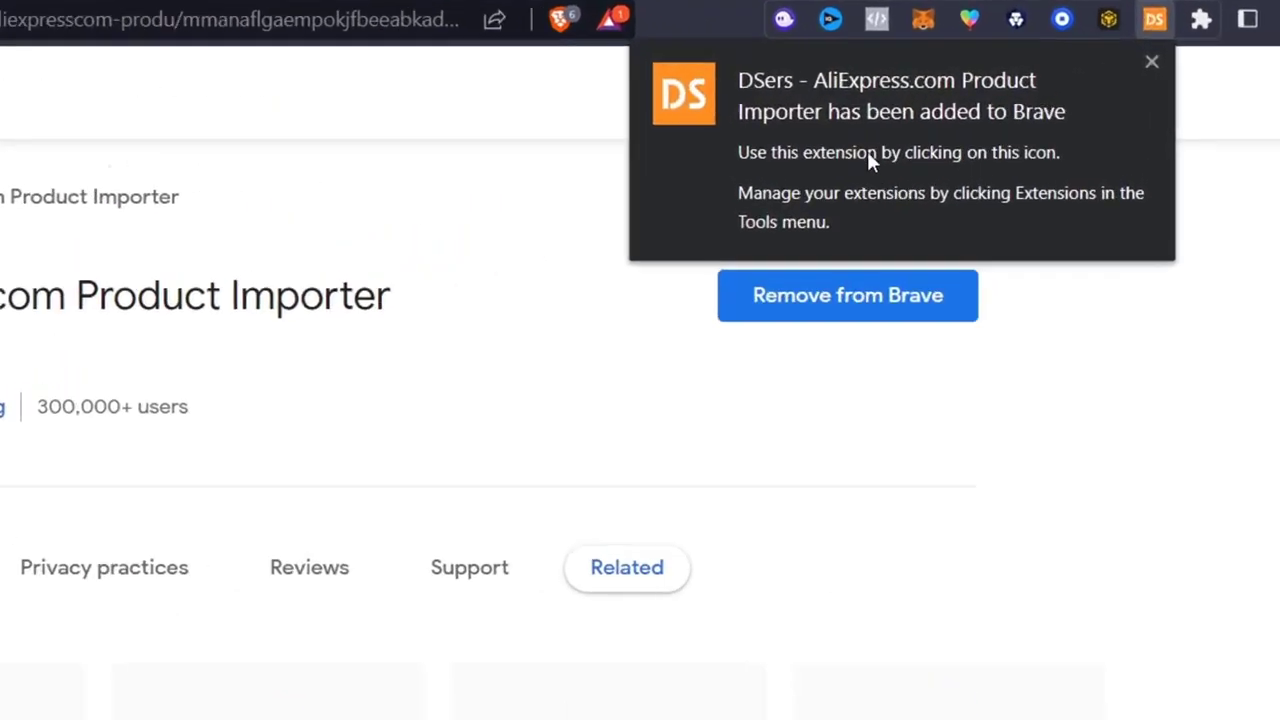
left_click(1200, 20)
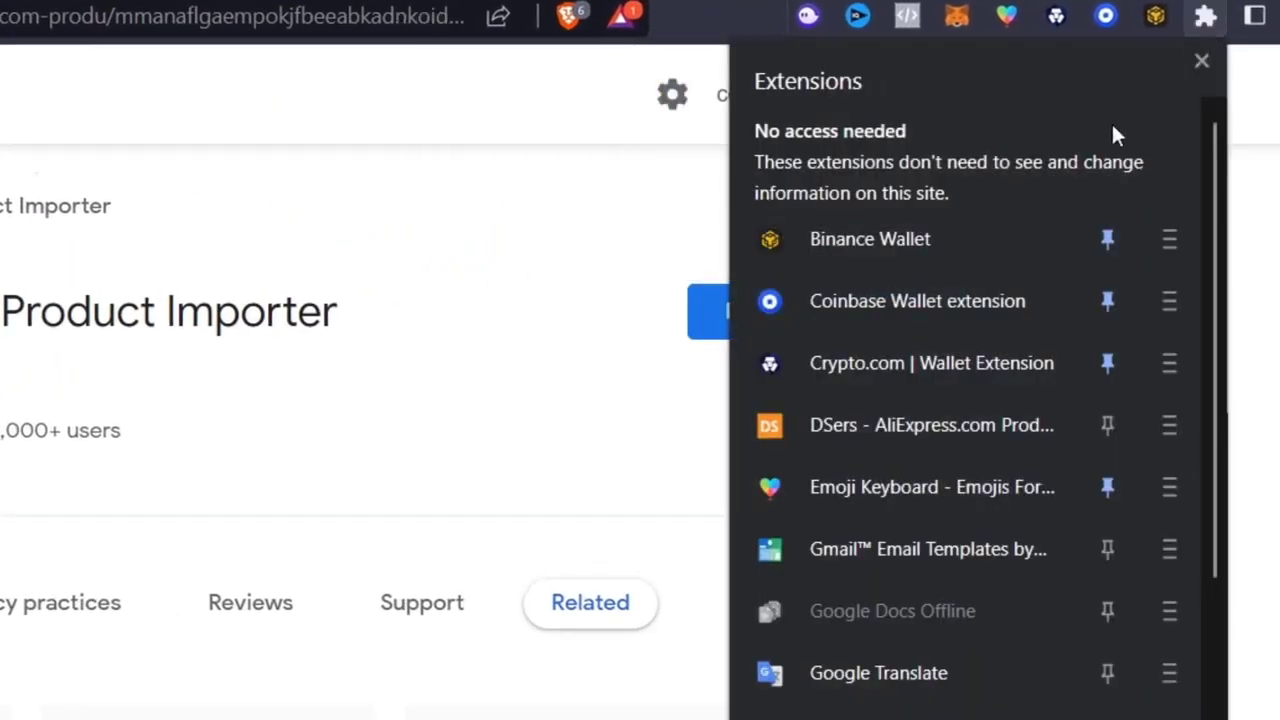
scroll(955, 605, "down", 3)
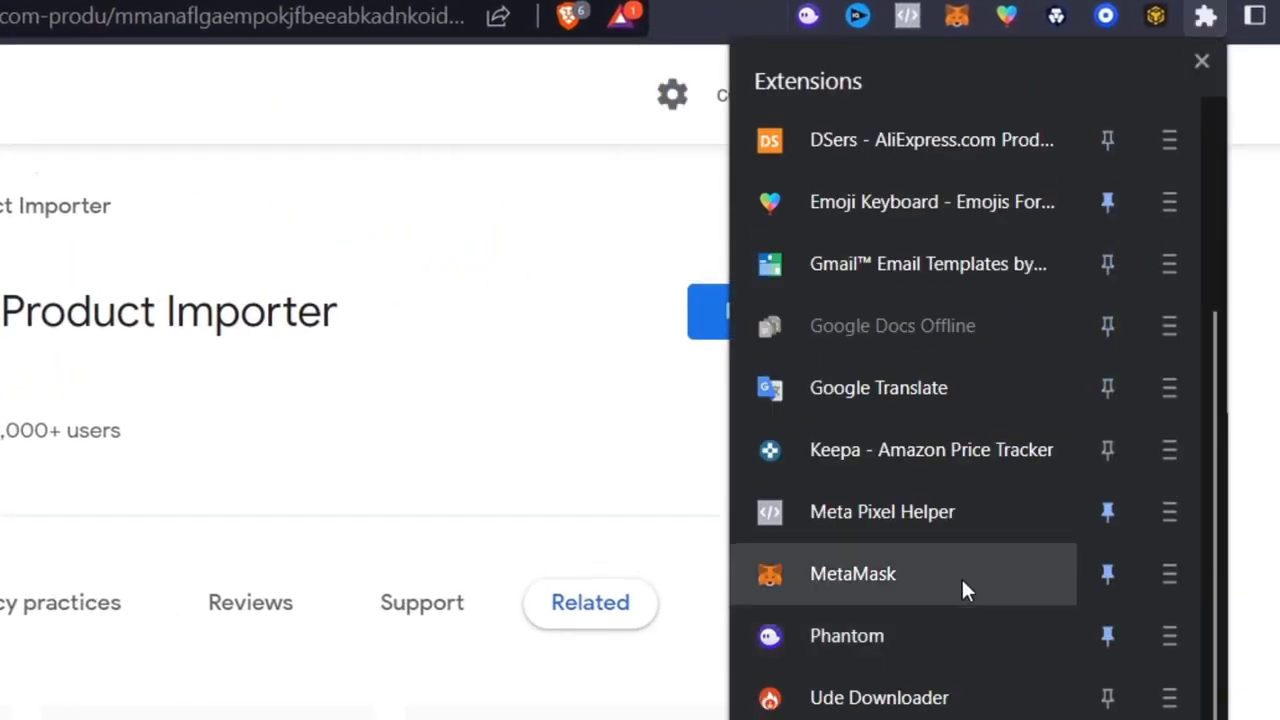
left_click(1099, 141)
- Launch the pinned DSers extension to open the DSers import list
left_click(1157, 16)
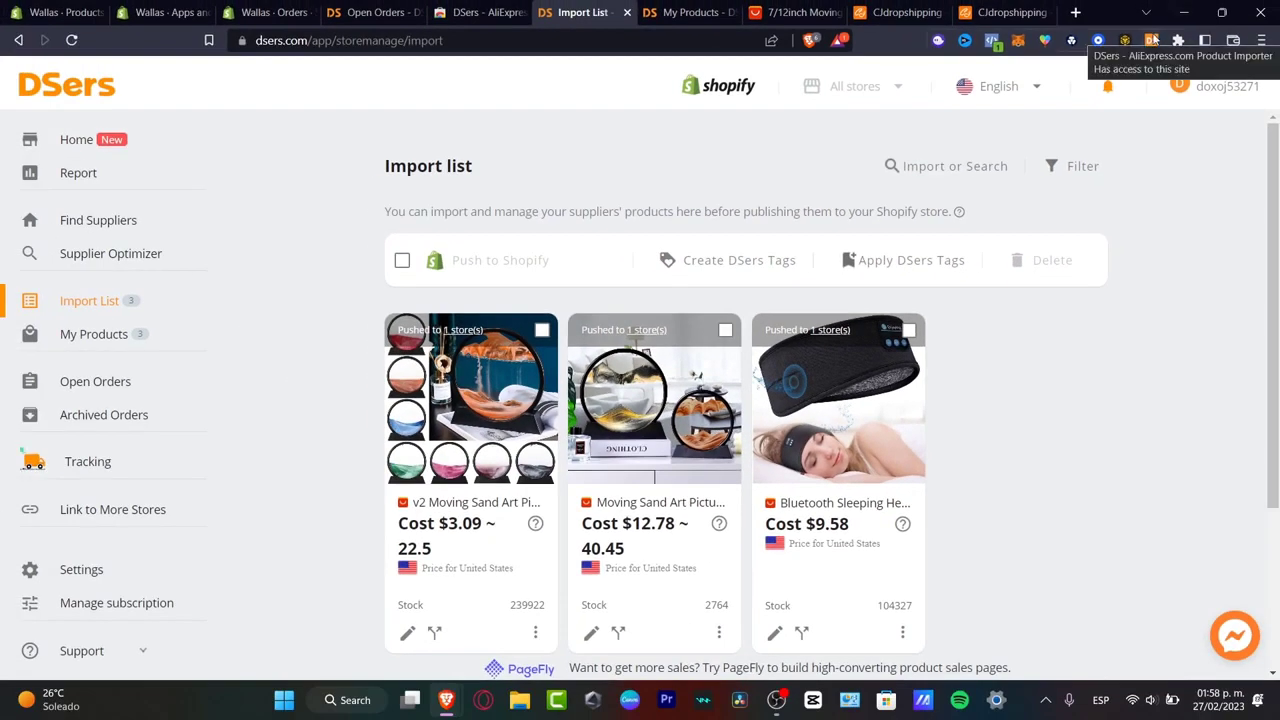
left_click(1155, 16)
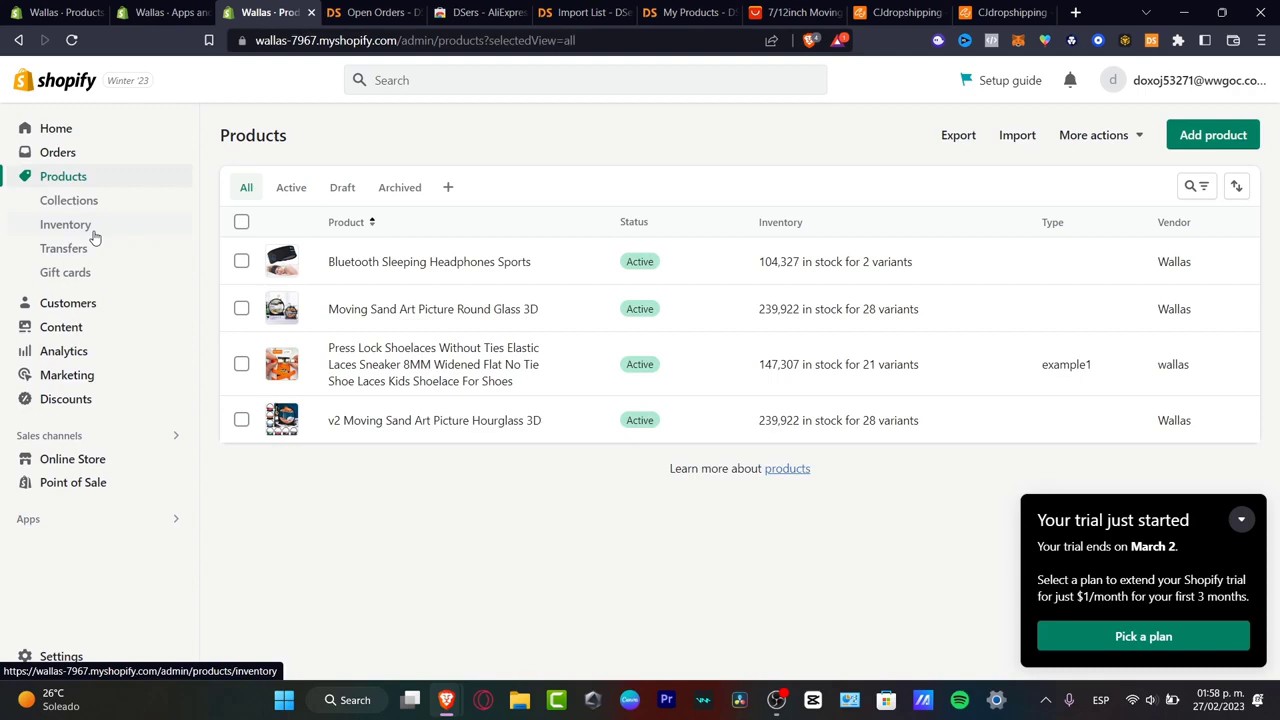
- Return to the DSers My Products page, open the open orders and view the fulfilled ones
left_click(688, 12)
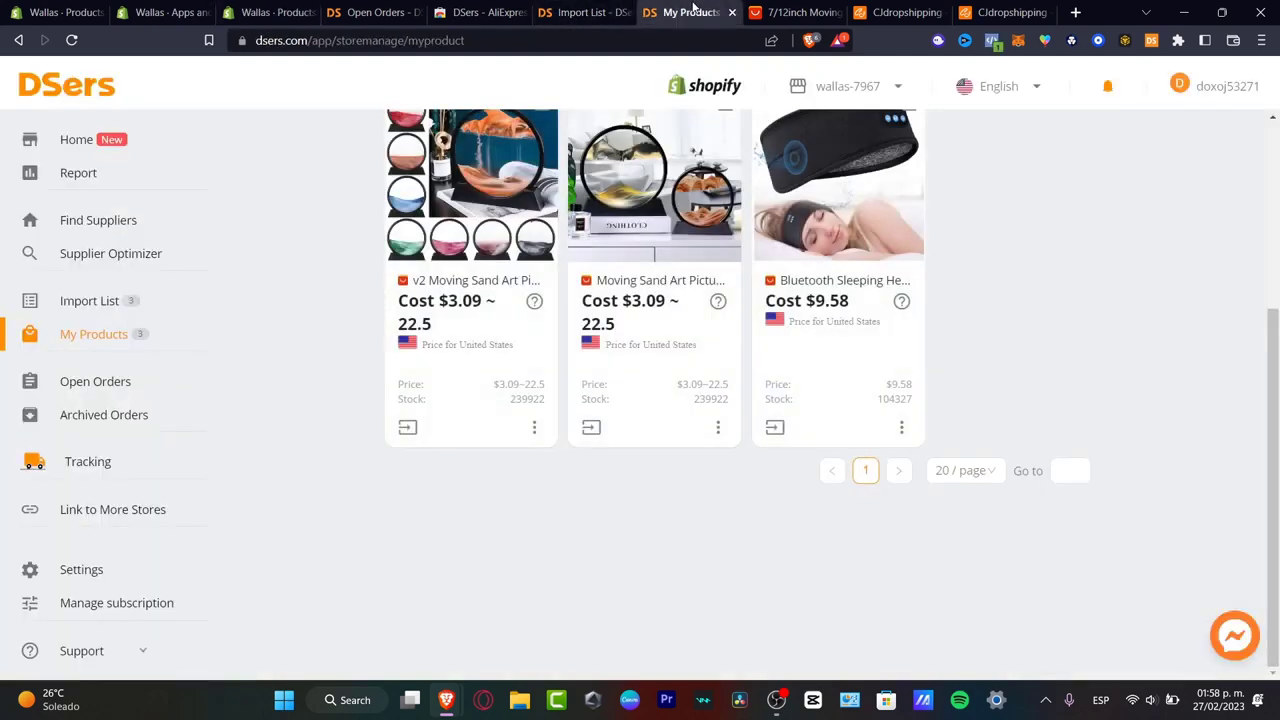
left_click(92, 384)
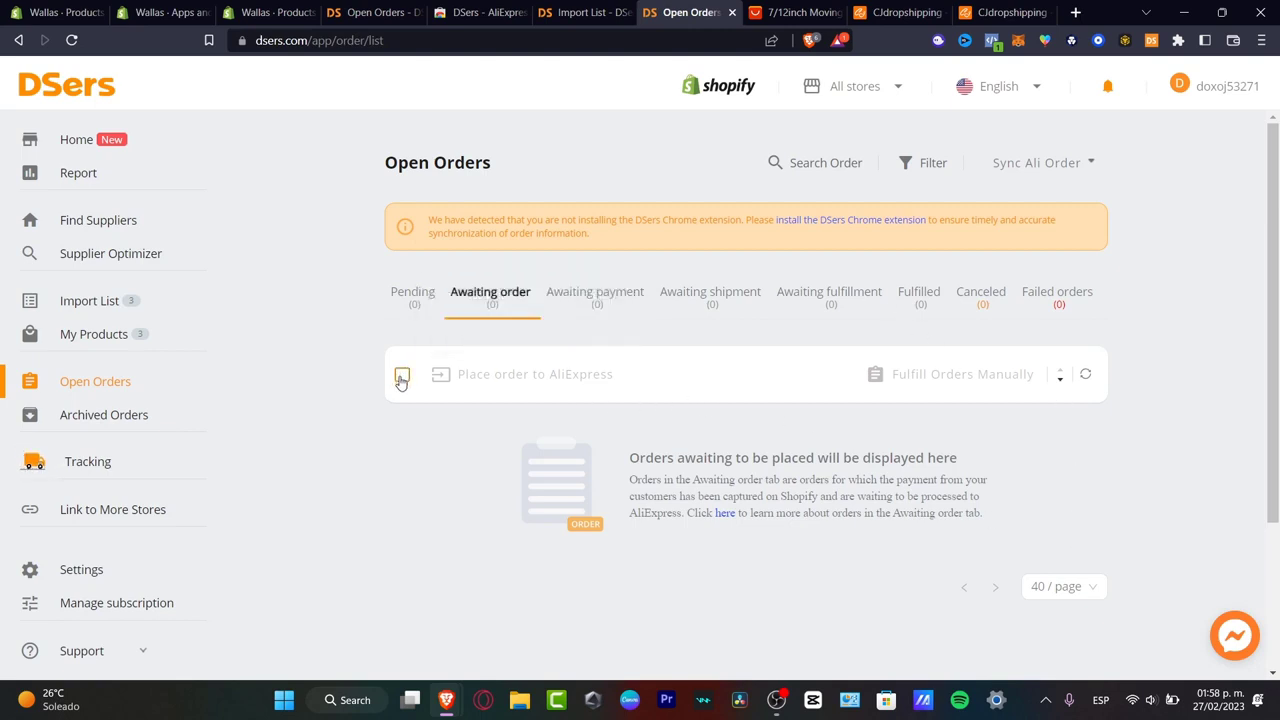
left_click(932, 303)
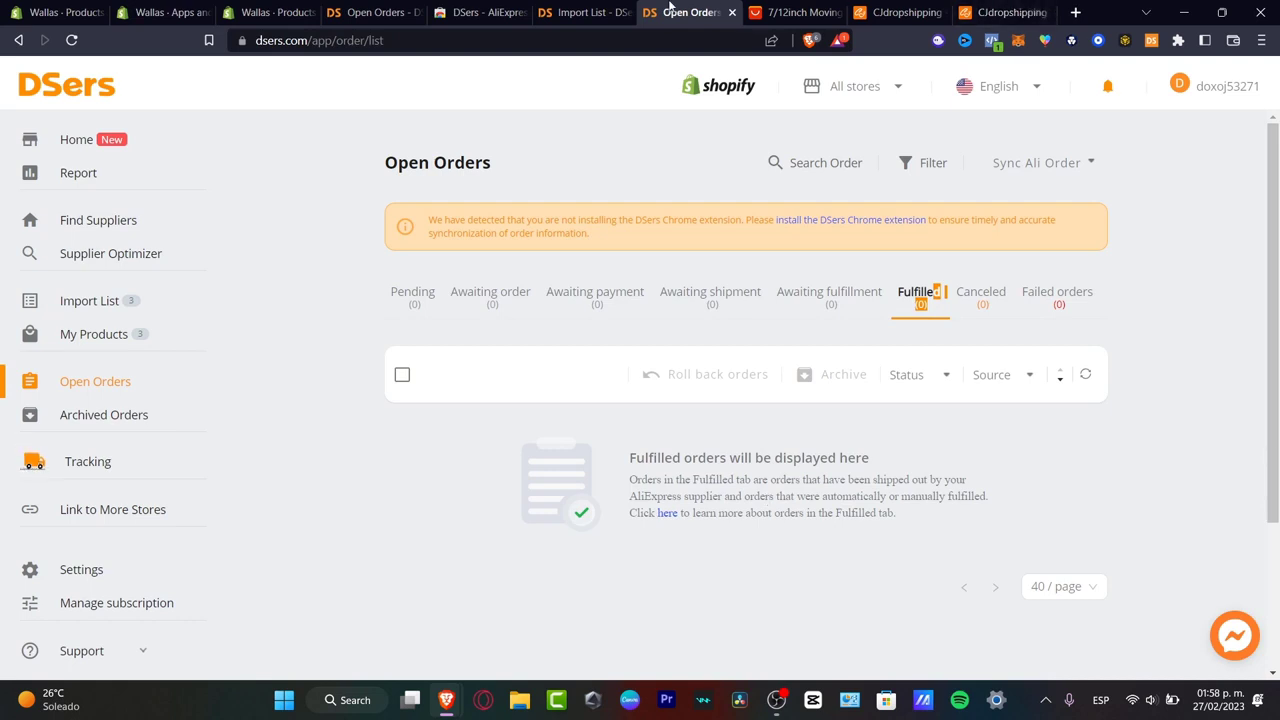
- Look over the DSers import list, CJdropshipping, the Shopify products and the AliExpress sand art product, and return to the DSers open orders
left_click(593, 11)
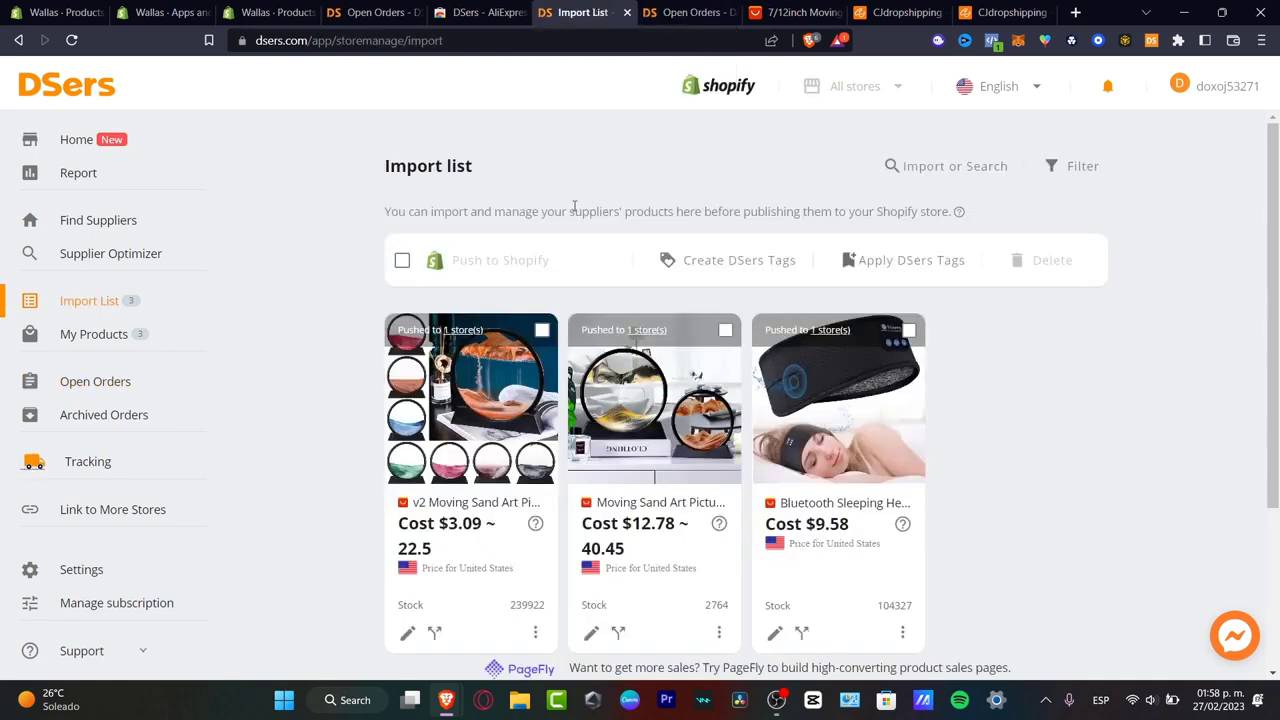
left_click(692, 12)
left_click(888, 10)
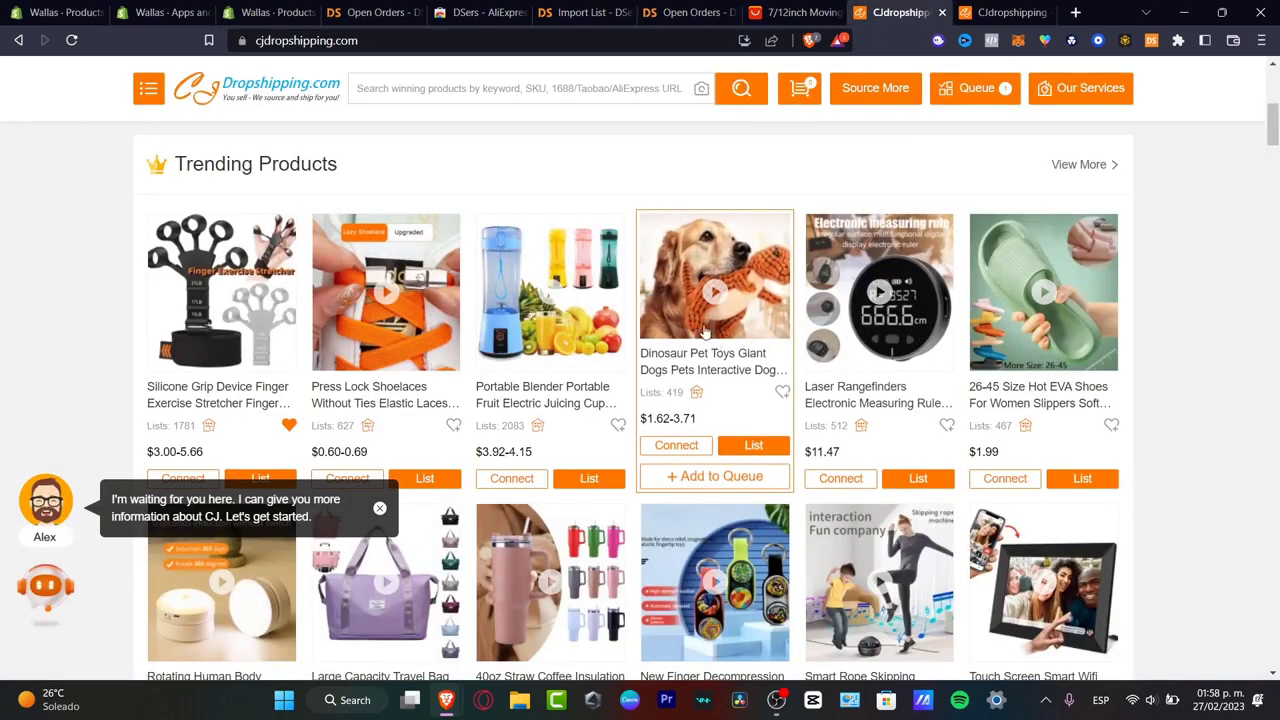
left_click(800, 12)
left_click(688, 12)
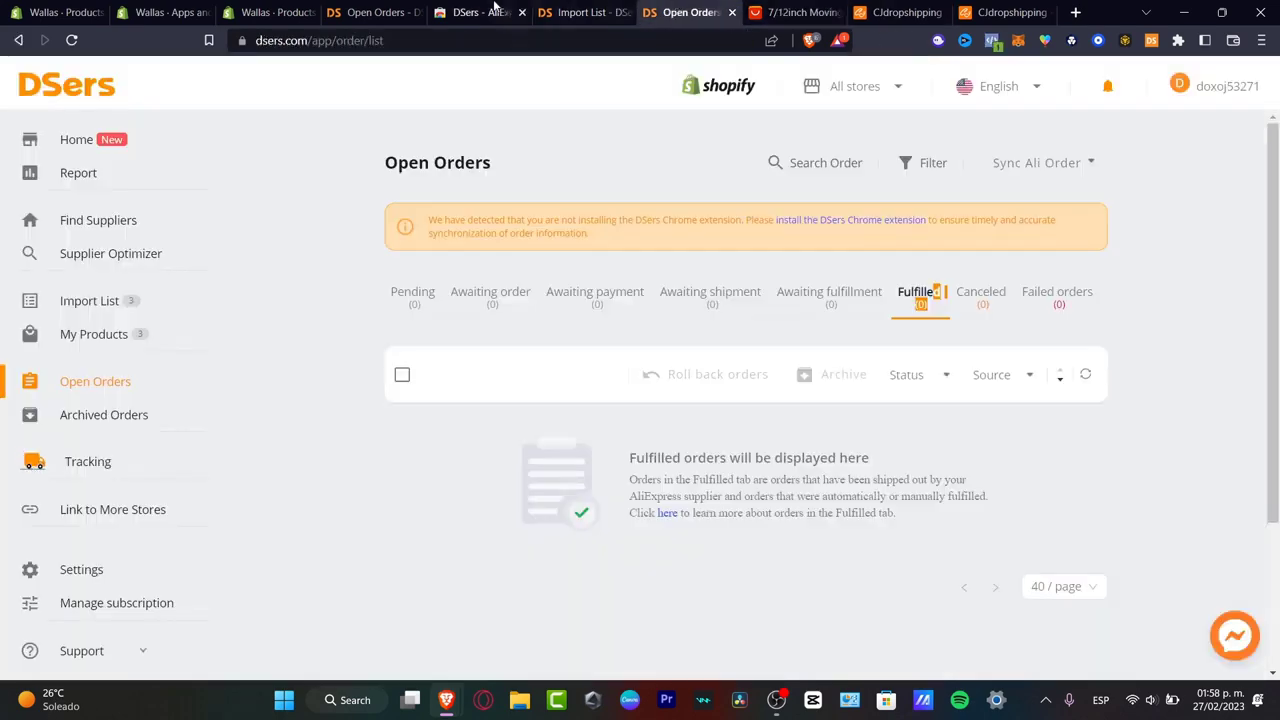
left_click(268, 12)
left_click(800, 12)
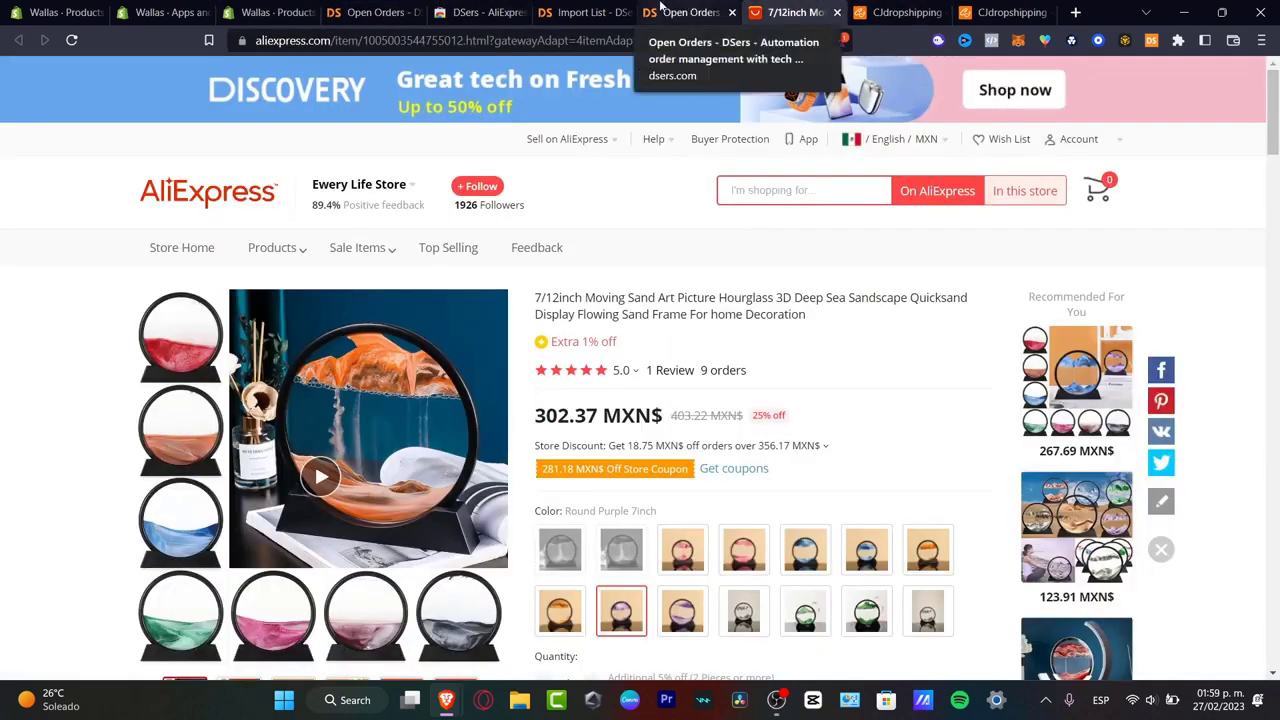
left_click(660, 7)
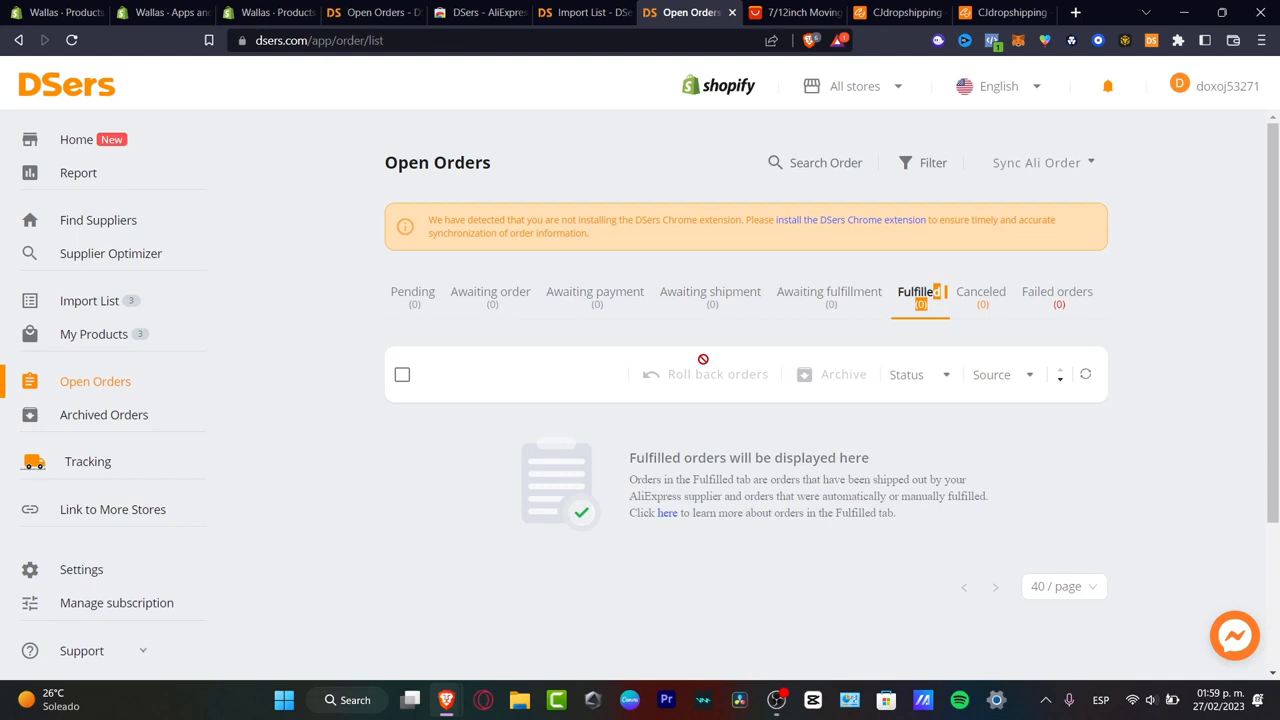